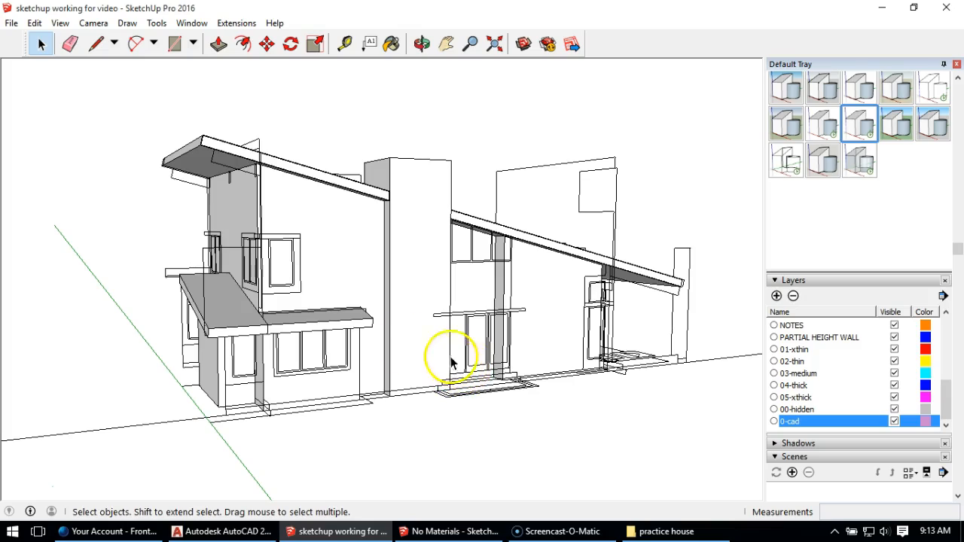
# Step: Examine the house exterior from several angles, looking at the CAD window outlines, lower roof and corner walls
pyautogui.moveTo(327, 336); pyautogui.dragTo(373, 345, button='middle')
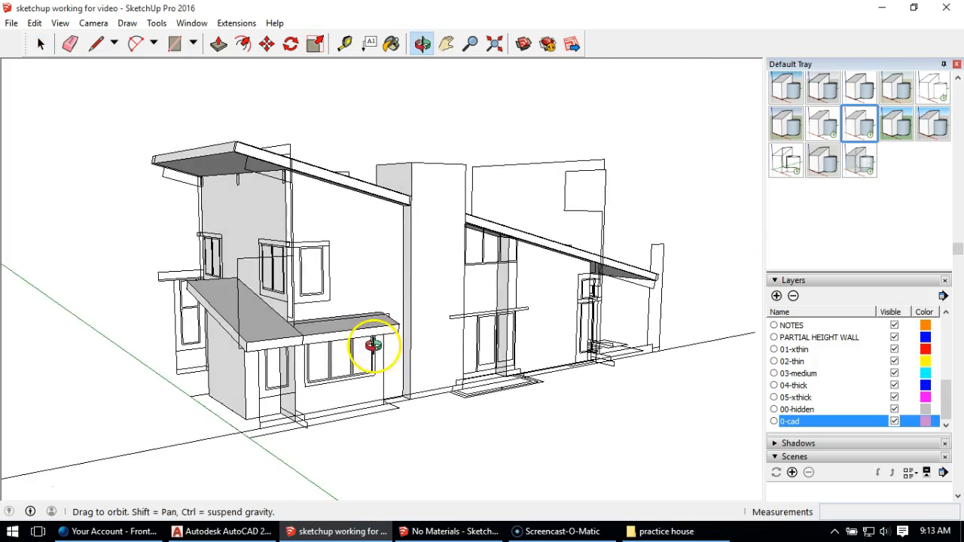
pyautogui.scroll(5, 264, 273)
pyautogui.moveTo(323, 324)
pyautogui.mouseDown(button='middle')
pyautogui.moveTo(329, 269)
pyautogui.moveTo(295, 207)
pyautogui.moveTo(414, 236)
pyautogui.moveTo(391, 199)
pyautogui.moveTo(400, 314)
pyautogui.mouseUp(button='middle')
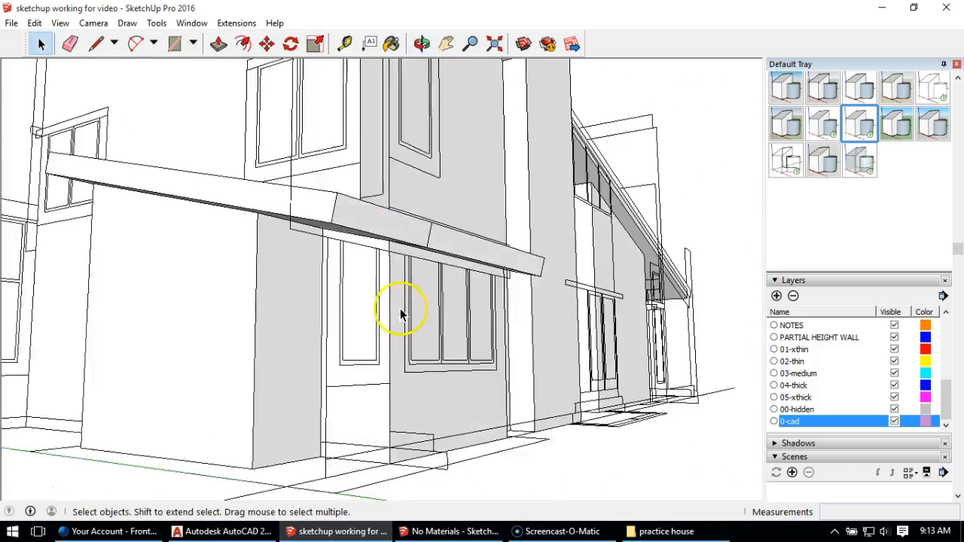
pyautogui.moveTo(415, 369)
pyautogui.mouseDown(button='middle')
pyautogui.moveTo(450, 301)
pyautogui.moveTo(452, 336)
pyautogui.mouseUp(button='middle')
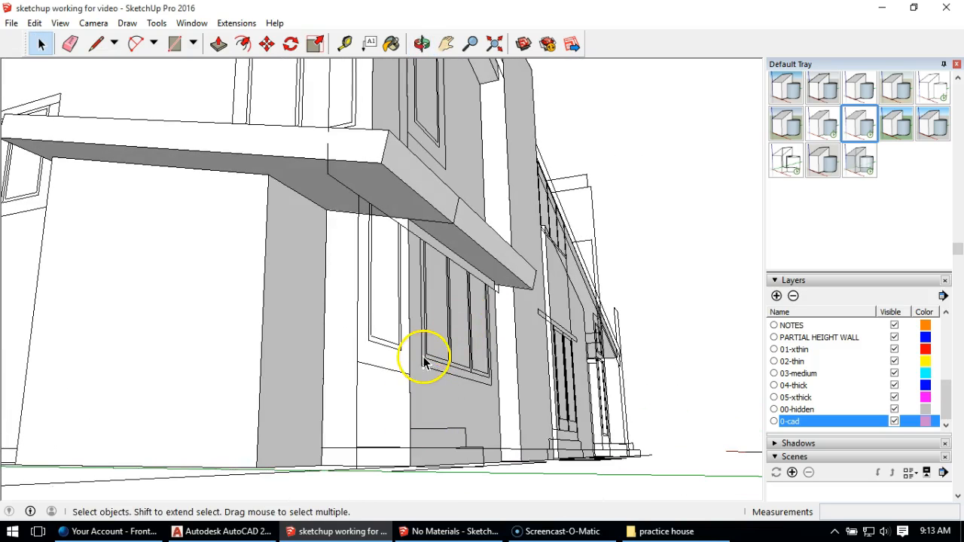
pyautogui.scroll(-2, 433, 363)
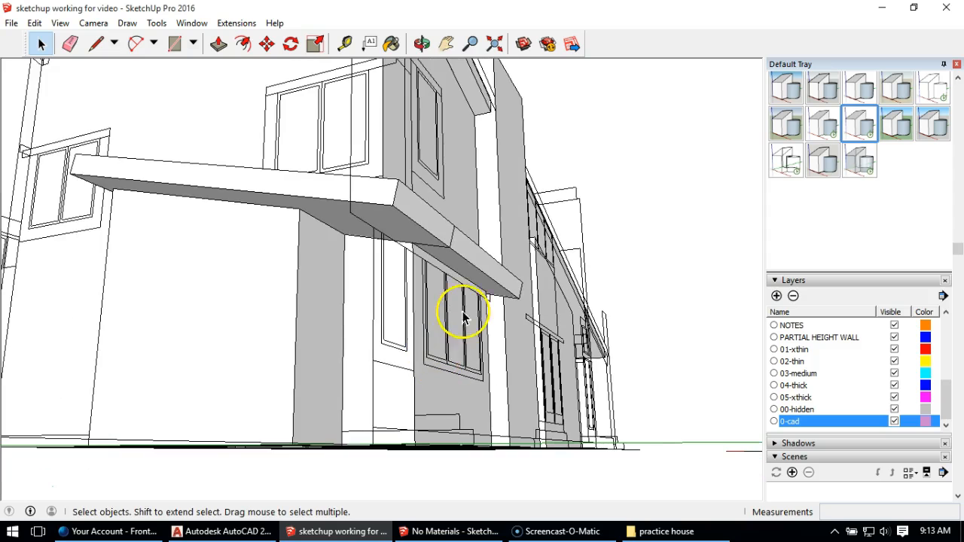
pyautogui.moveTo(317, 300); pyautogui.dragTo(573, 331, button='middle')
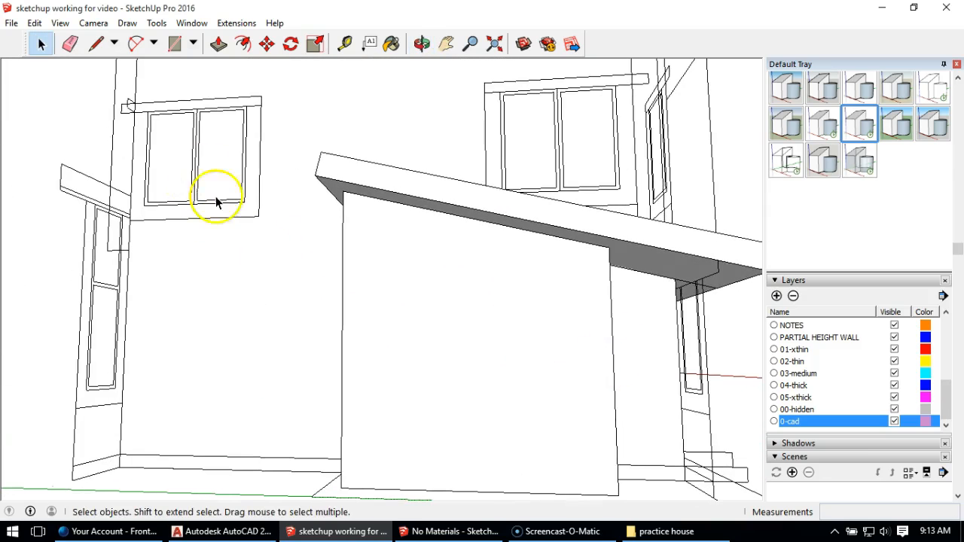
pyautogui.moveTo(263, 266); pyautogui.dragTo(253, 380, button='middle')
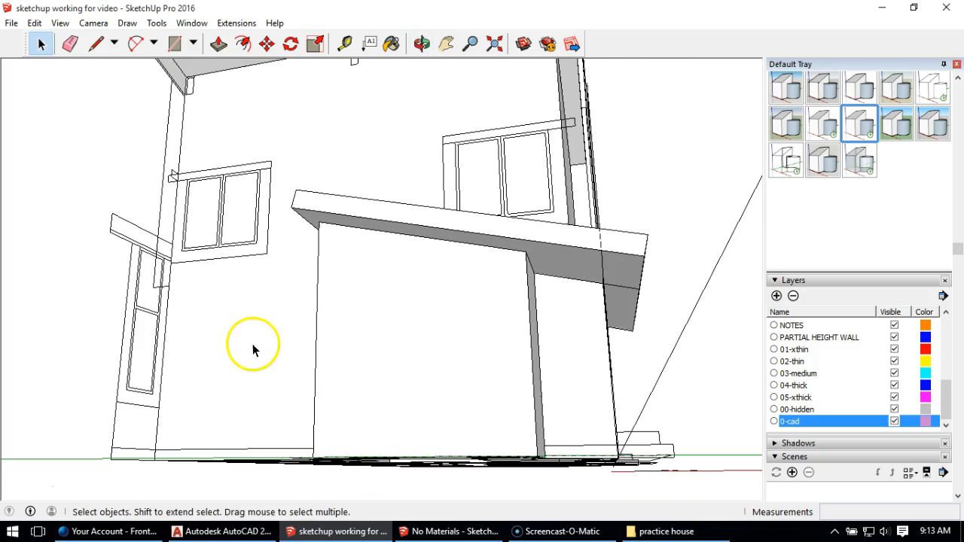
pyautogui.moveTo(319, 280); pyautogui.dragTo(302, 315, button='middle')
pyautogui.moveTo(425, 257); pyautogui.dragTo(488, 429, button='middle')
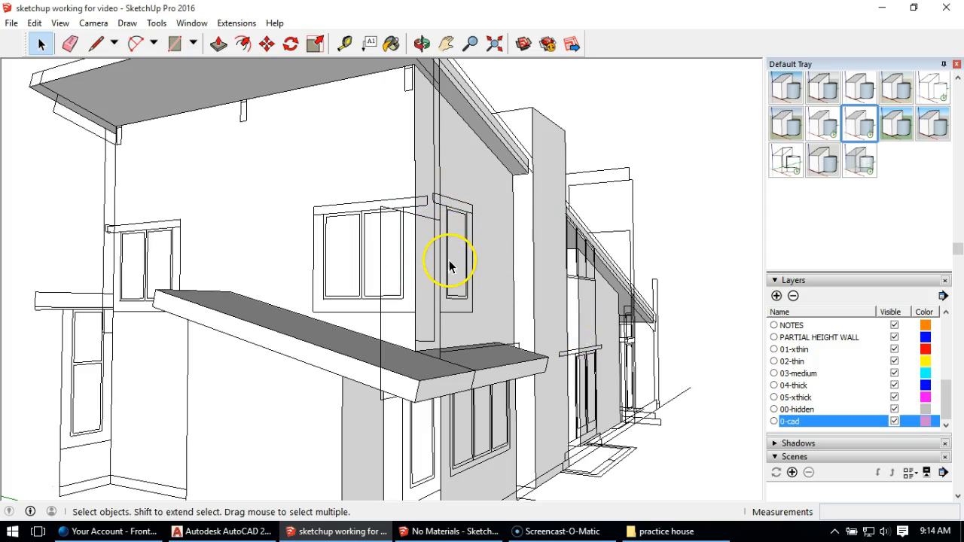
pyautogui.moveTo(462, 280); pyautogui.dragTo(343, 220, button='middle')
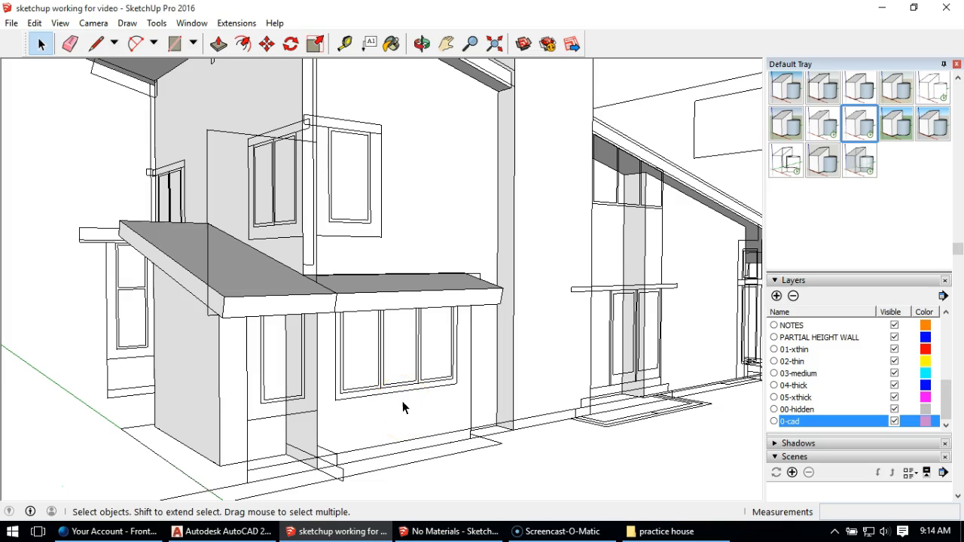
# Step: Open the walls group and draw a 5' 4 1/2" by 5' rectangle over the upper-floor double window's outline above the lower roof
pyautogui.moveTo(405, 407); pyautogui.dragTo(445, 123, button='middle')
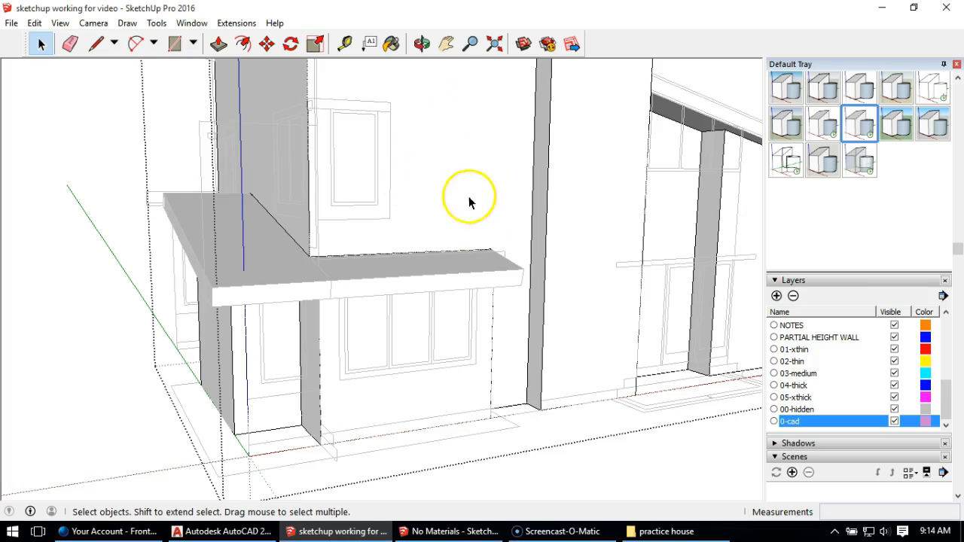
pyautogui.moveTo(460, 169); pyautogui.dragTo(370, 195, button='middle')
pyautogui.scroll(5, 370, 195)
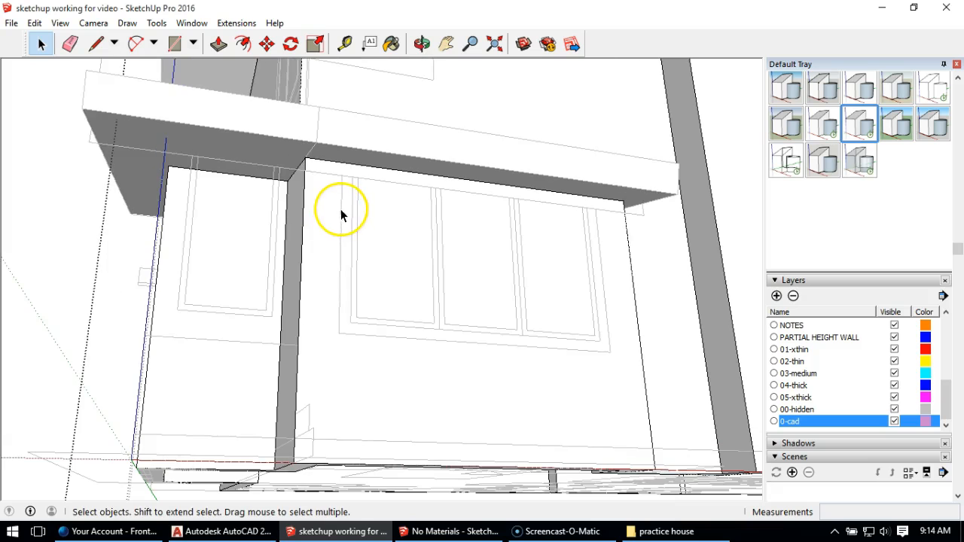
pyautogui.moveTo(389, 167); pyautogui.dragTo(384, 245, button='middle')
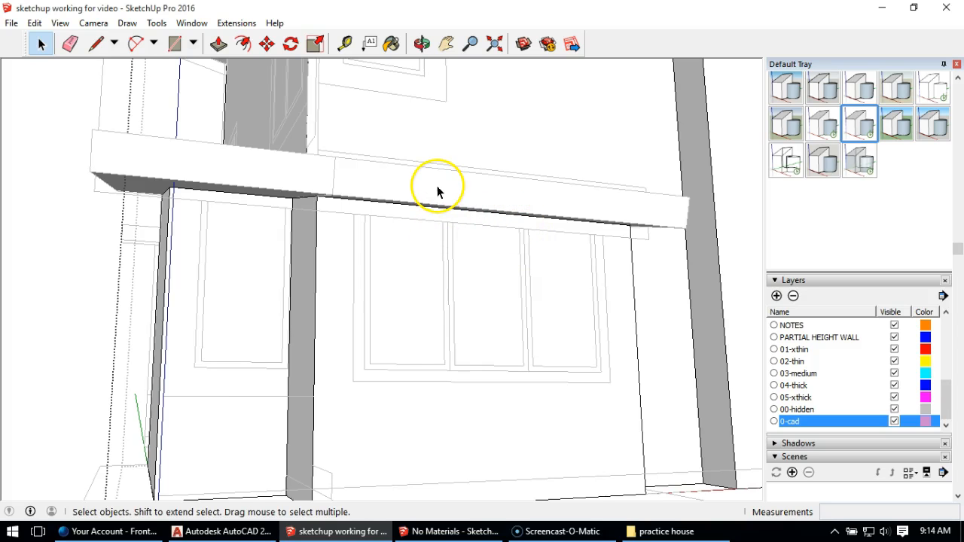
pyautogui.scroll(-1, 437, 192)
pyautogui.moveTo(437, 189); pyautogui.dragTo(610, 296, button='middle')
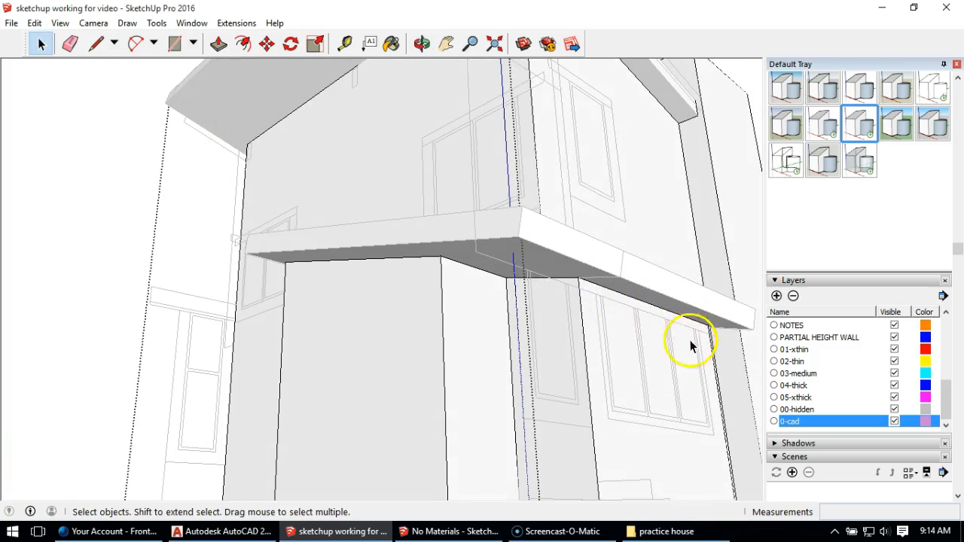
pyautogui.moveTo(360, 241); pyautogui.dragTo(474, 279, button='middle')
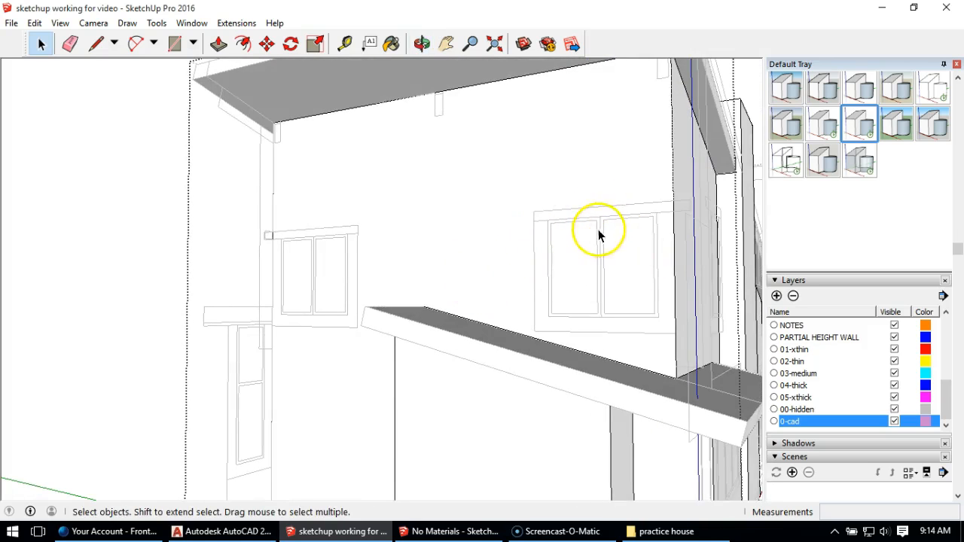
pyautogui.moveTo(625, 264); pyautogui.dragTo(474, 236, button='middle')
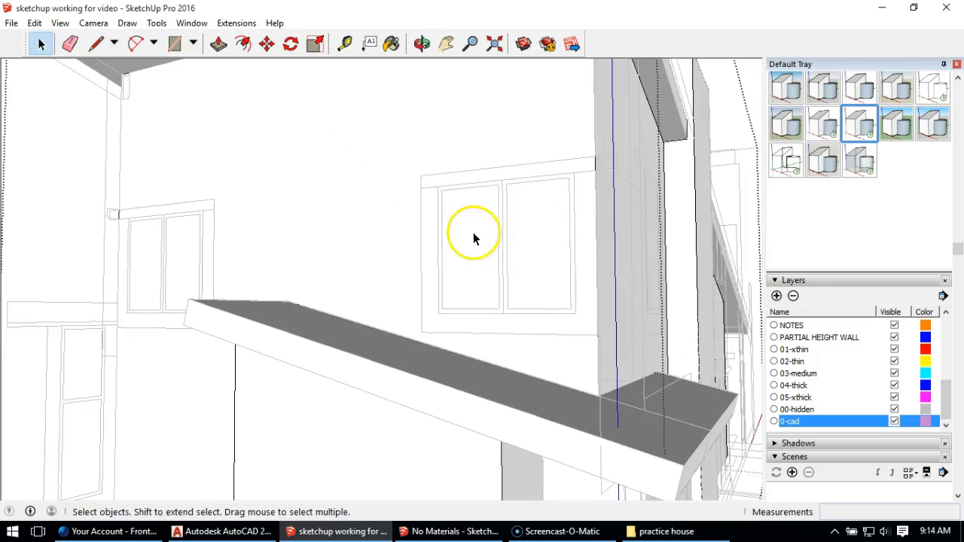
pyautogui.click(174, 46)
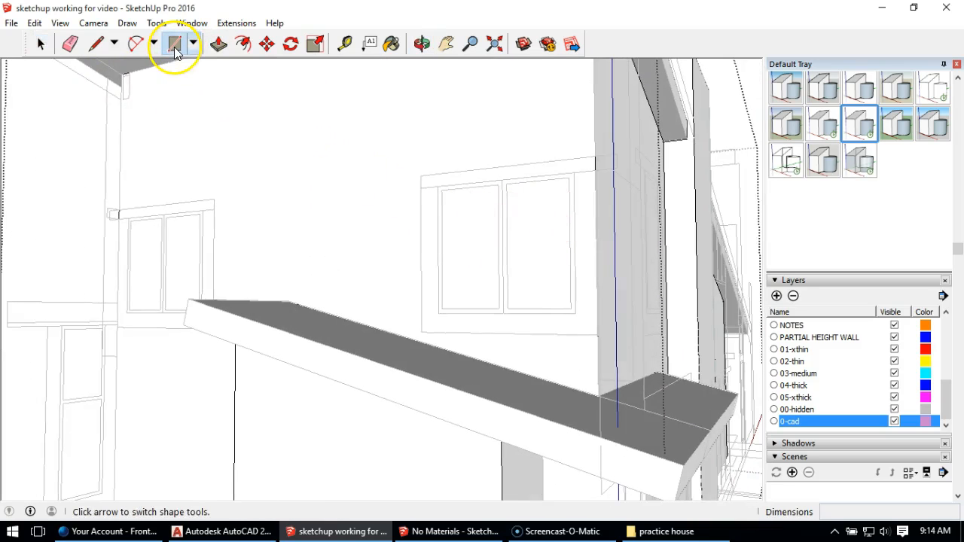
pyautogui.click(437, 186)
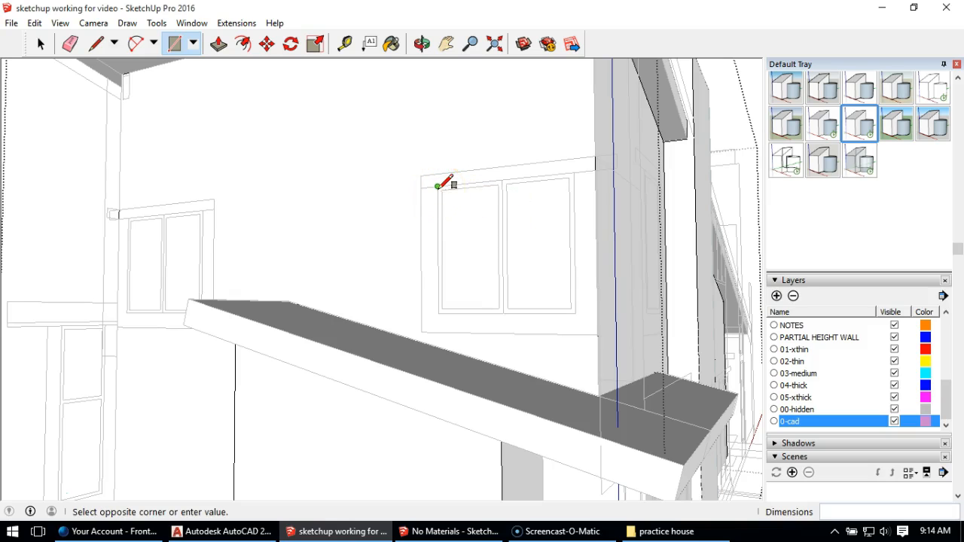
pyautogui.click(578, 310)
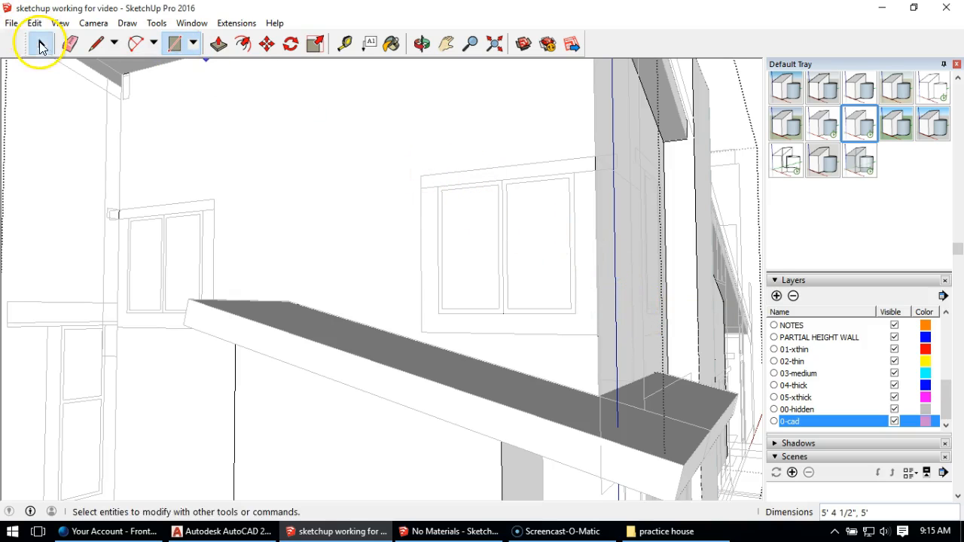
# Step: Push the upper window's rectangular face 9" into the wall with Push/Pull
pyautogui.click(40, 43)
pyautogui.click(465, 232)
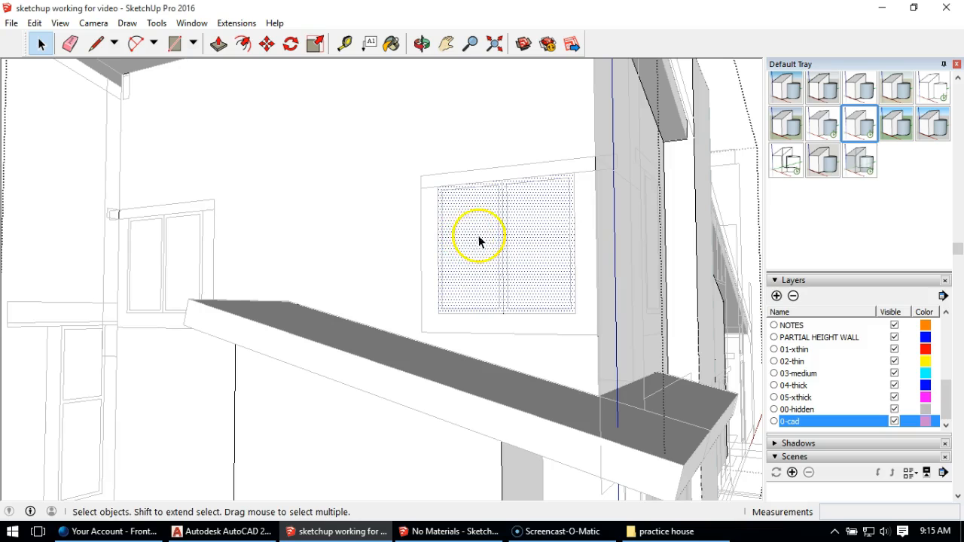
pyautogui.click(395, 128)
pyautogui.click(467, 238)
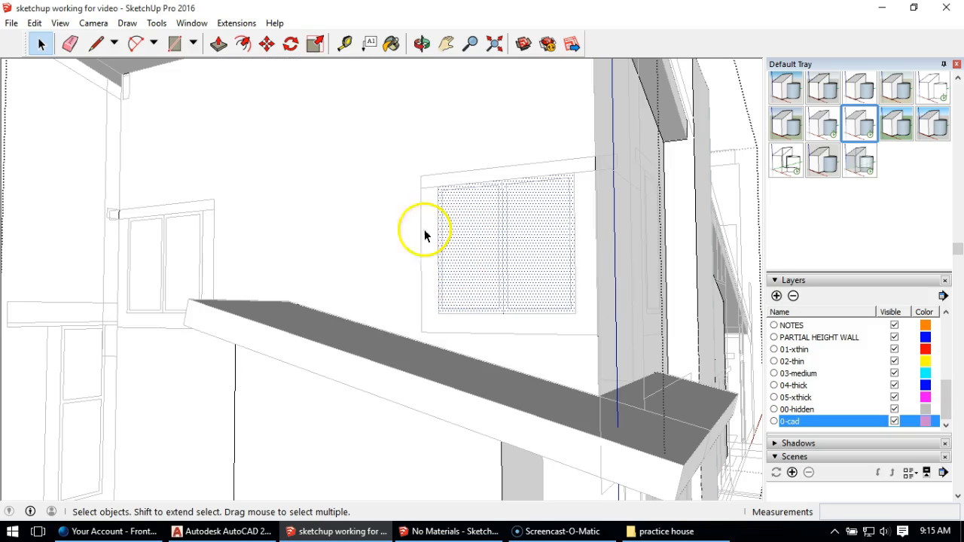
pyautogui.click(218, 45)
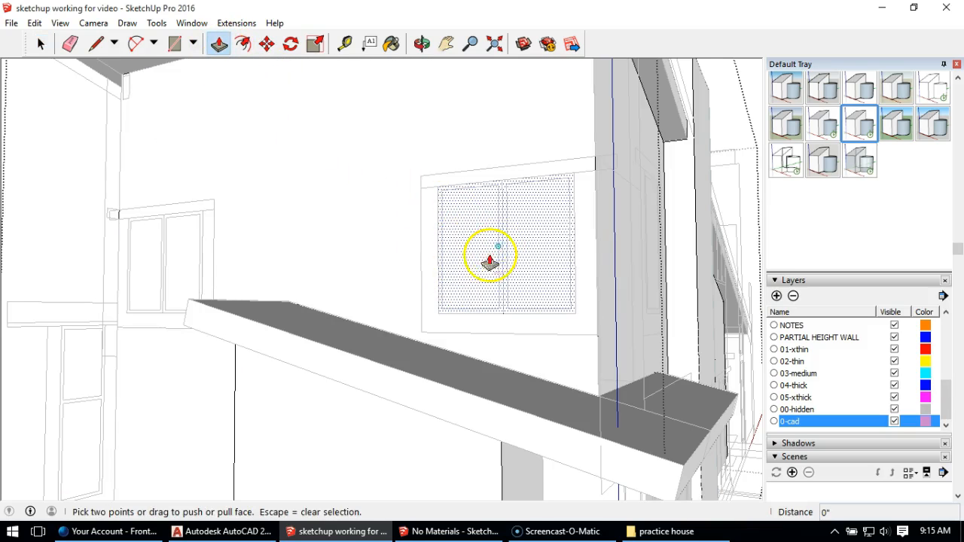
pyautogui.click(466, 265)
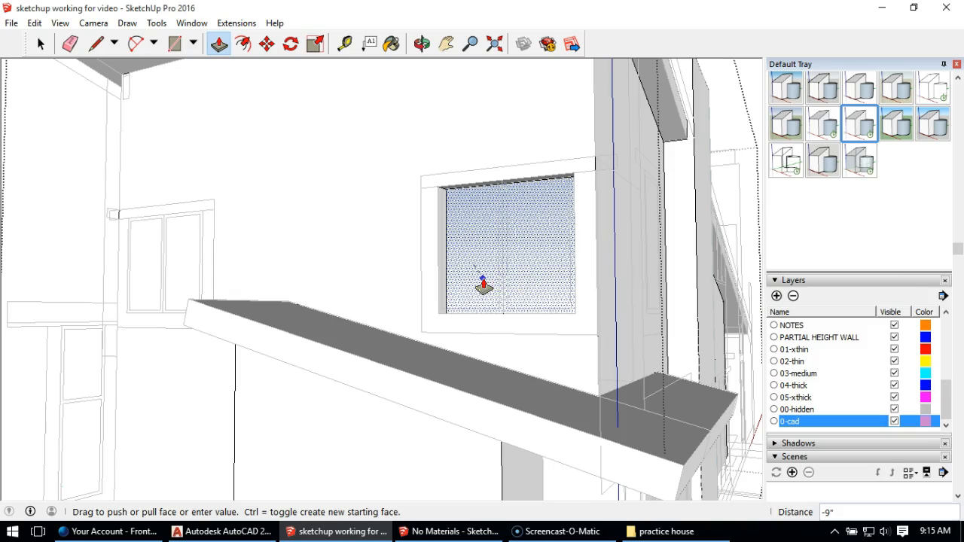
pyautogui.click(484, 283)
# Step: Draw a 5' 4 1/2" by 5' rectangle across the front of the recessed window opening, corner to corner
pyautogui.moveTo(488, 252)
pyautogui.mouseDown(button='middle')
pyautogui.moveTo(477, 187)
pyautogui.moveTo(510, 269)
pyautogui.moveTo(490, 214)
pyautogui.moveTo(452, 165)
pyautogui.moveTo(366, 189)
pyautogui.moveTo(512, 229)
pyautogui.mouseUp(button='middle')
pyautogui.scroll(2, 477, 195)
pyautogui.scroll(-1, 461, 194)
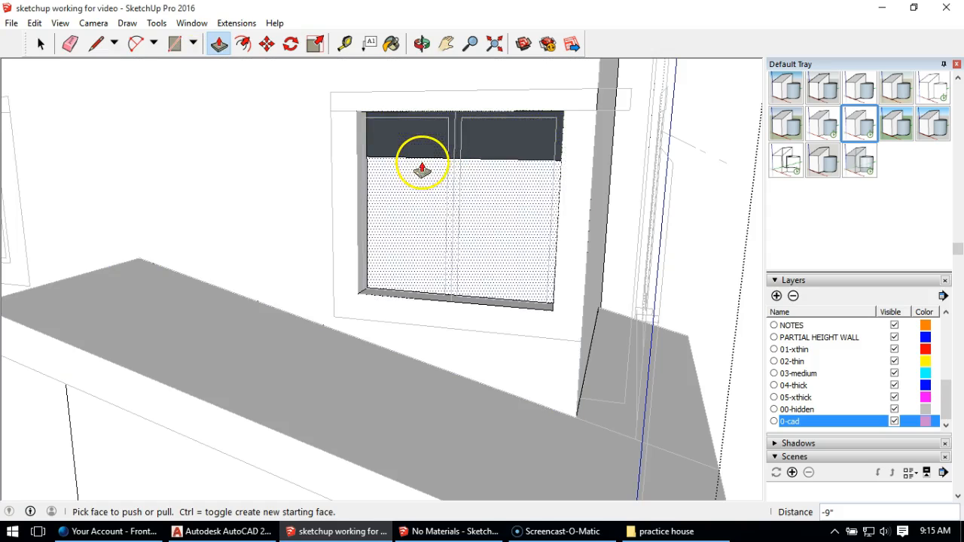
pyautogui.click(176, 43)
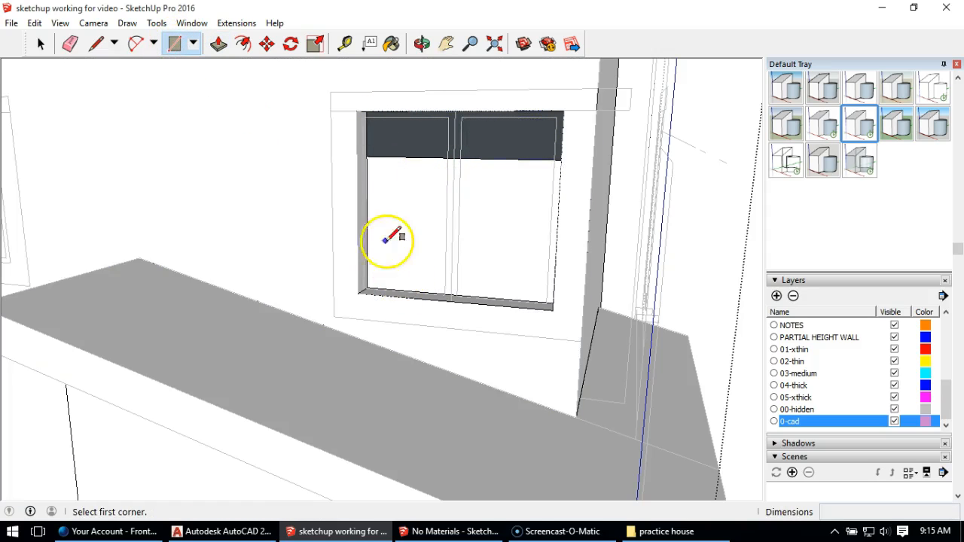
pyautogui.click(356, 112)
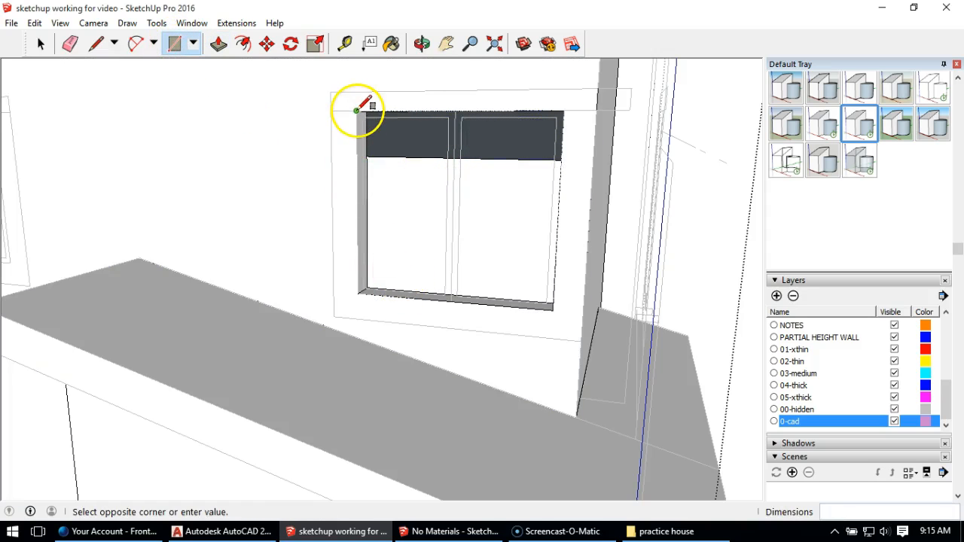
pyautogui.click(554, 309)
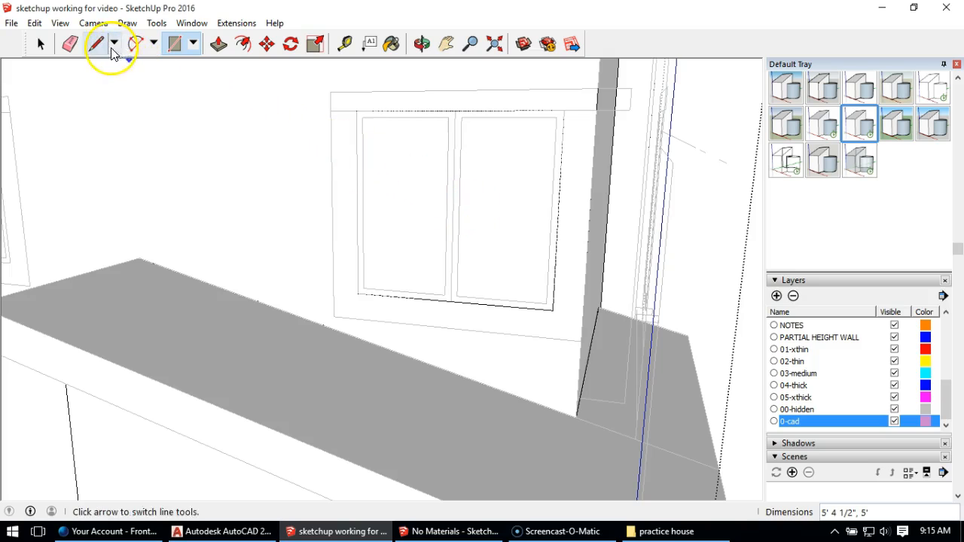
# Step: Select the new window face together with its edges and make it a group
pyautogui.click(40, 44)
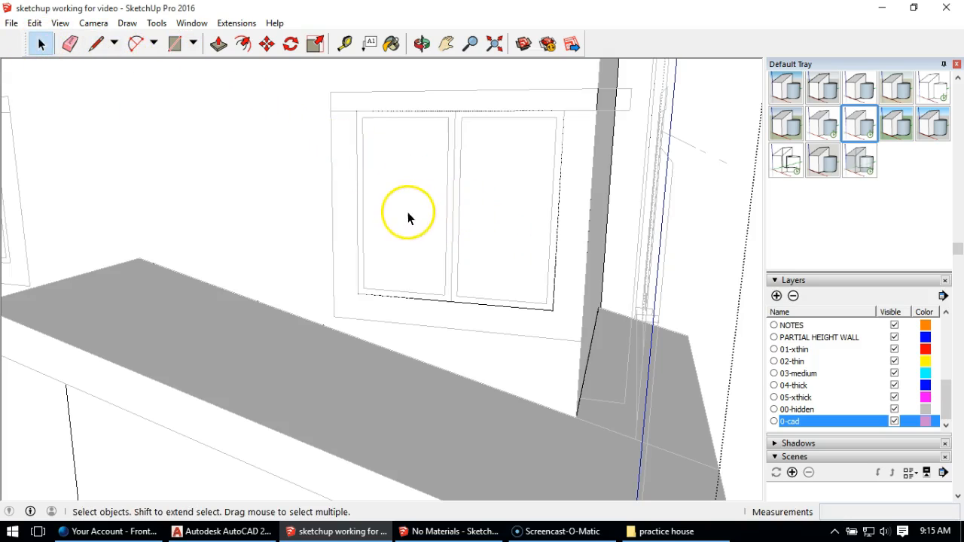
pyautogui.moveTo(477, 244)
pyautogui.mouseDown(button='middle')
pyautogui.moveTo(354, 201)
pyautogui.moveTo(460, 189)
pyautogui.moveTo(501, 198)
pyautogui.mouseUp(button='middle')
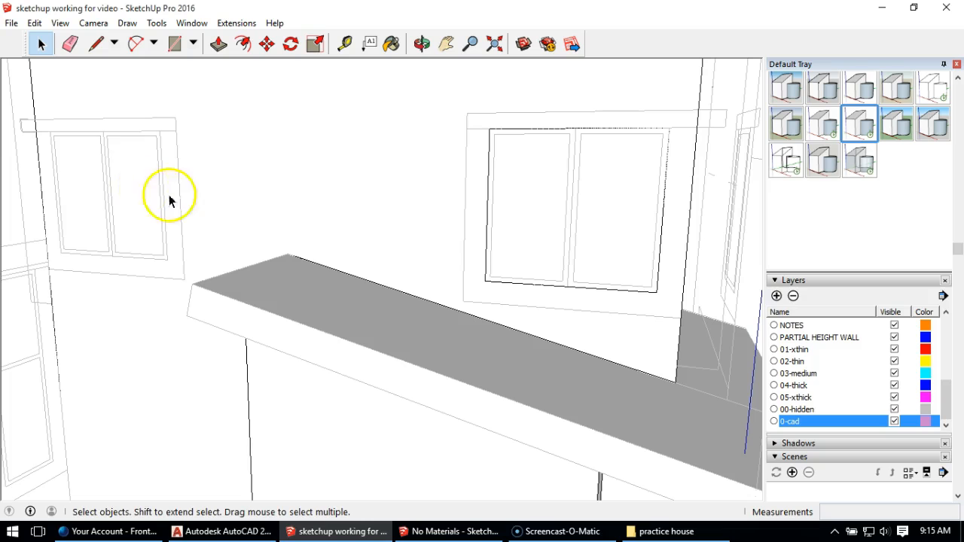
pyautogui.moveTo(571, 196); pyautogui.dragTo(474, 204, button='middle')
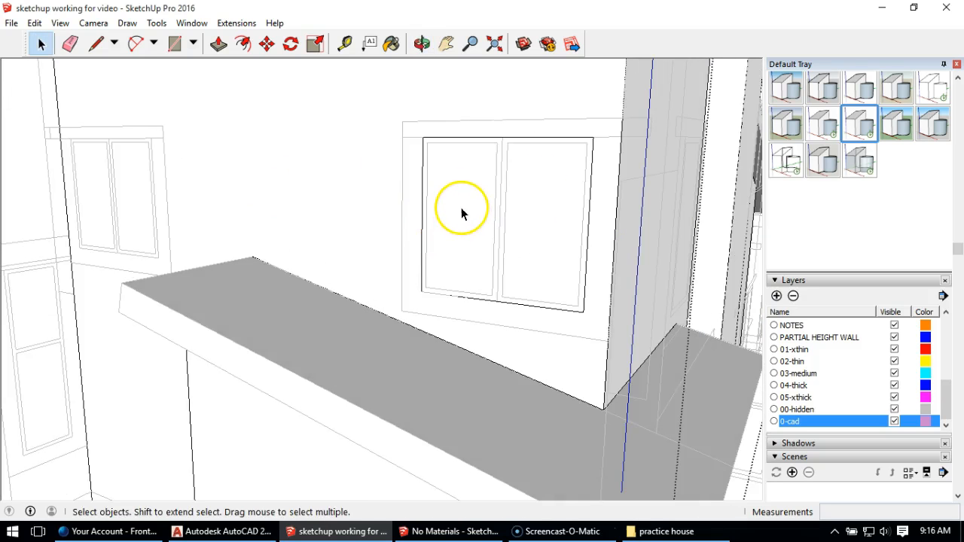
pyautogui.click(461, 214)
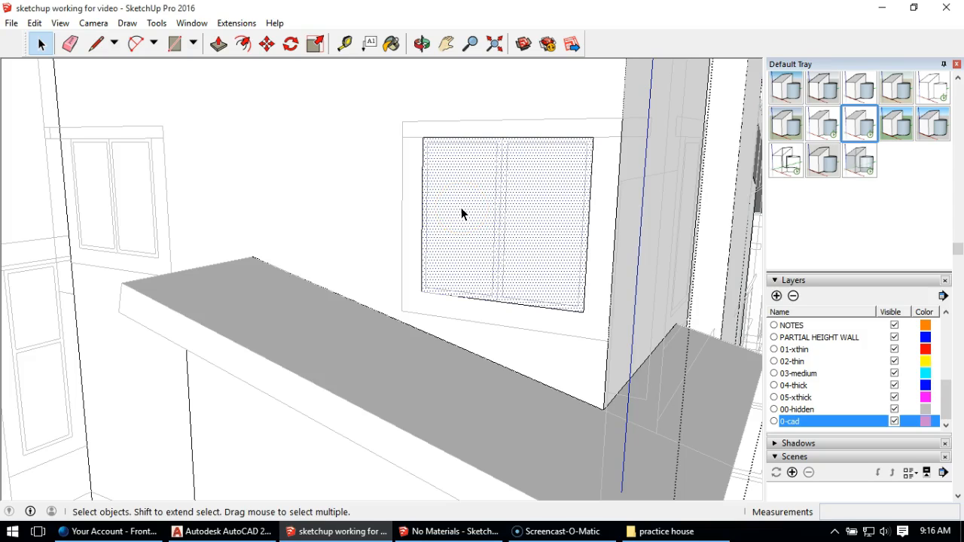
pyautogui.doubleClick(462, 214)
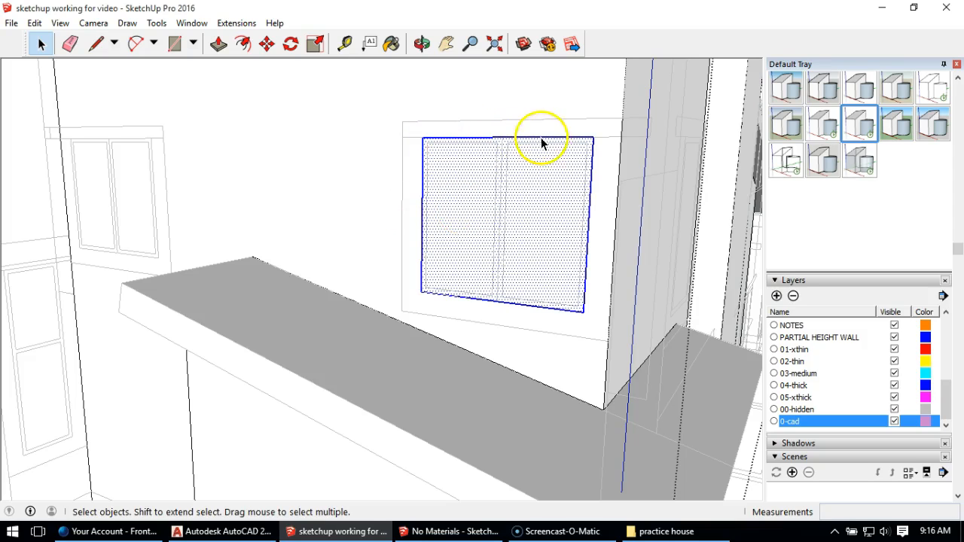
pyautogui.rightClick(438, 180)
pyautogui.click(510, 313)
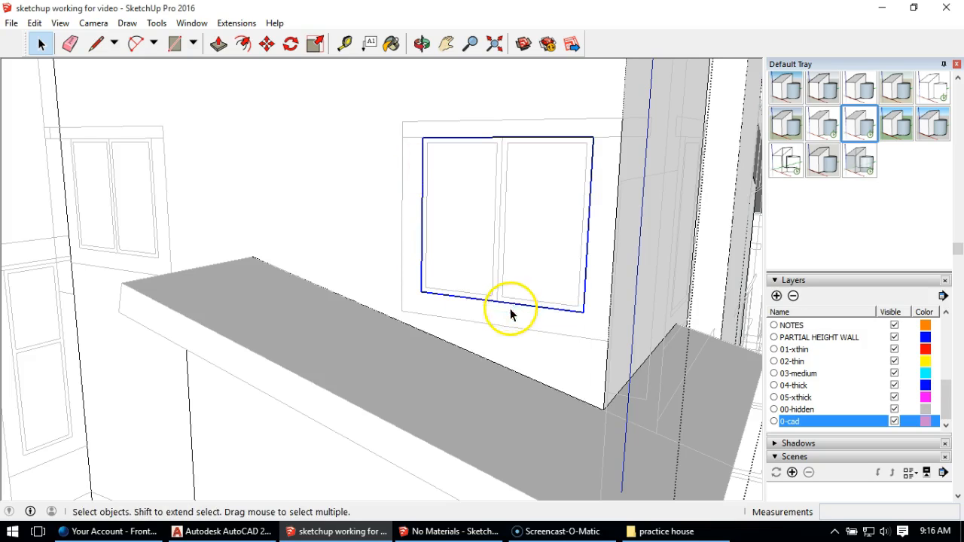
# Step: Open the window group and draw a 4' 8" by 2' 4 1/4" rectangle over the left pane's outline
pyautogui.doubleClick(449, 194)
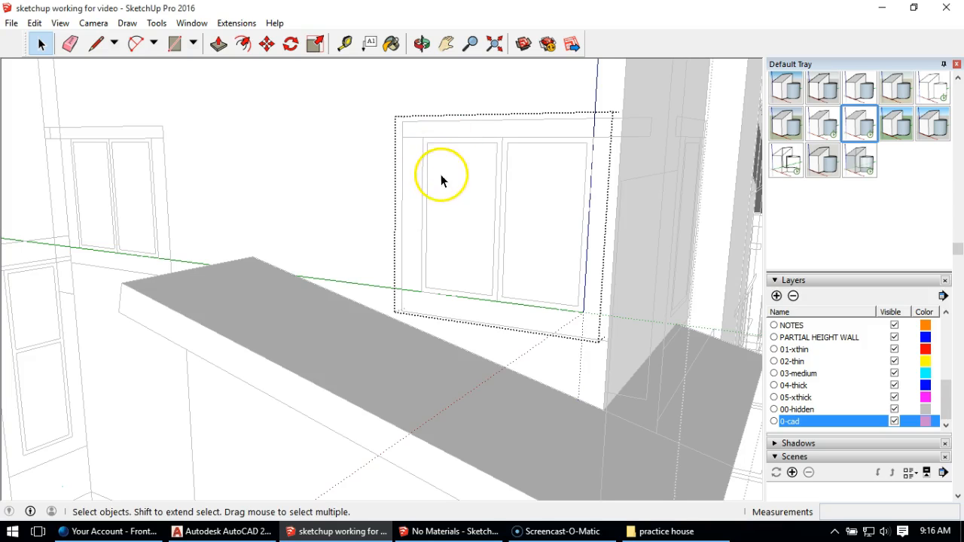
pyautogui.click(442, 177)
pyautogui.moveTo(469, 218); pyautogui.dragTo(477, 208, button='middle')
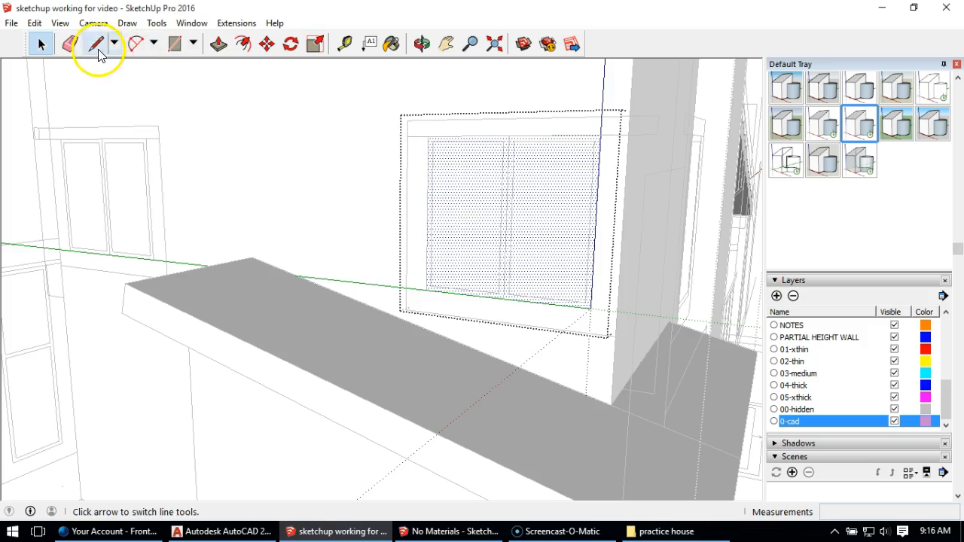
pyautogui.click(174, 43)
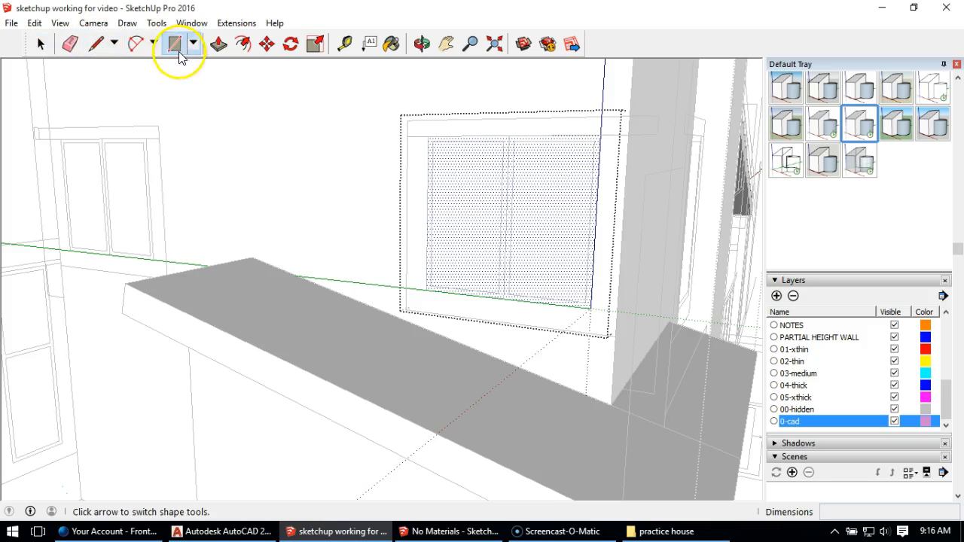
pyautogui.click(434, 142)
pyautogui.click(500, 291)
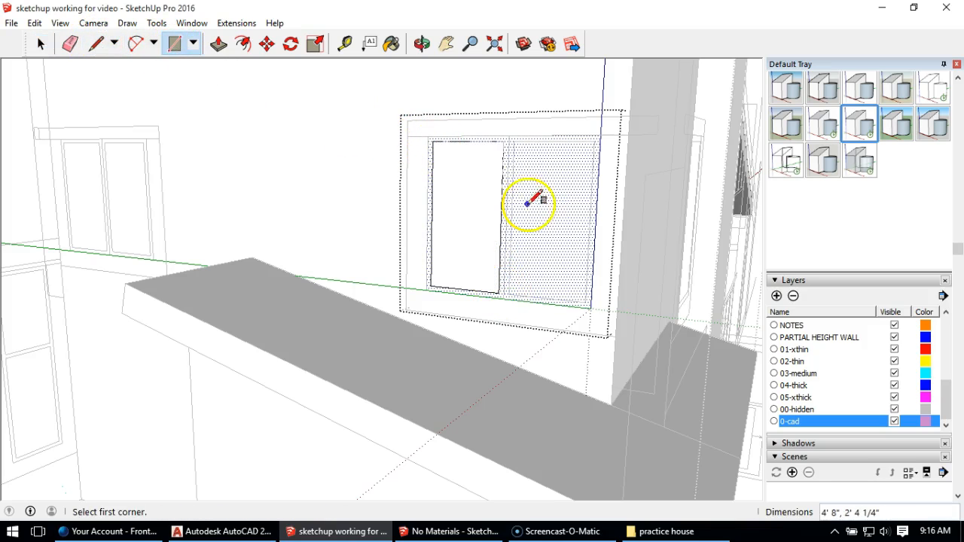
# Step: Draw a 4' 8" by 2' 4 1/4" rectangle over the right pane's outline inside the window group
pyautogui.click(511, 141)
pyautogui.click(593, 302)
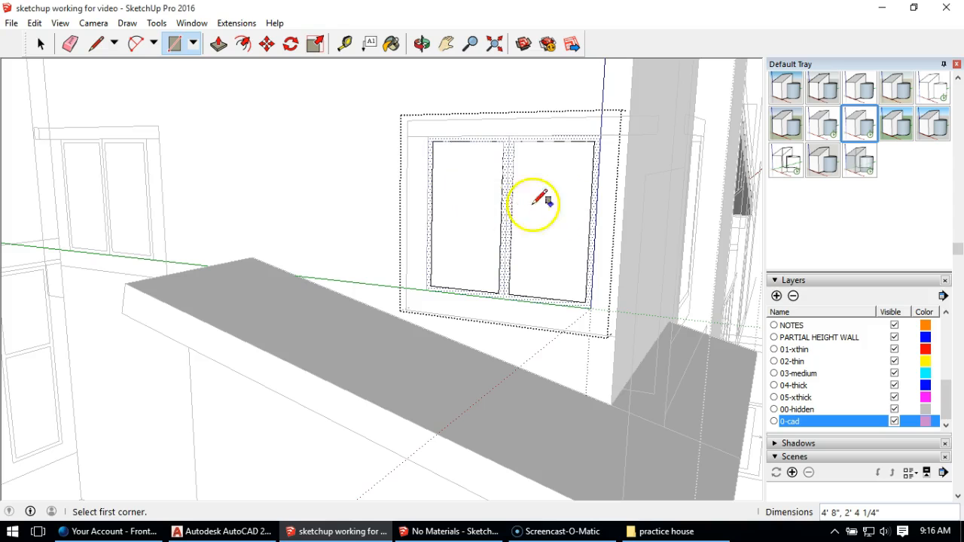
# Step: Push the left and right pane faces 6" into the window frame with Push/Pull
pyautogui.press('o')
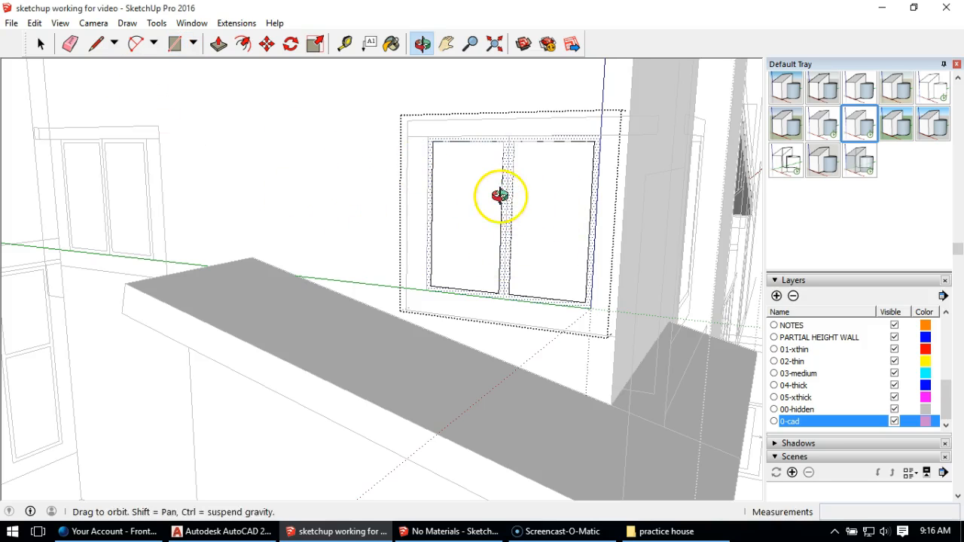
pyautogui.moveTo(499, 195); pyautogui.dragTo(504, 215, button='middle')
pyautogui.scroll(2, 506, 216)
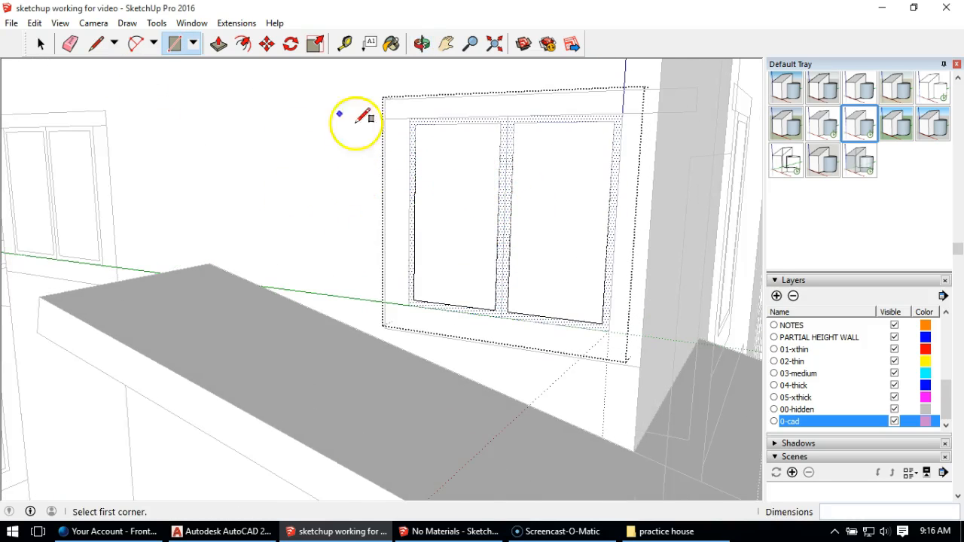
pyautogui.click(219, 44)
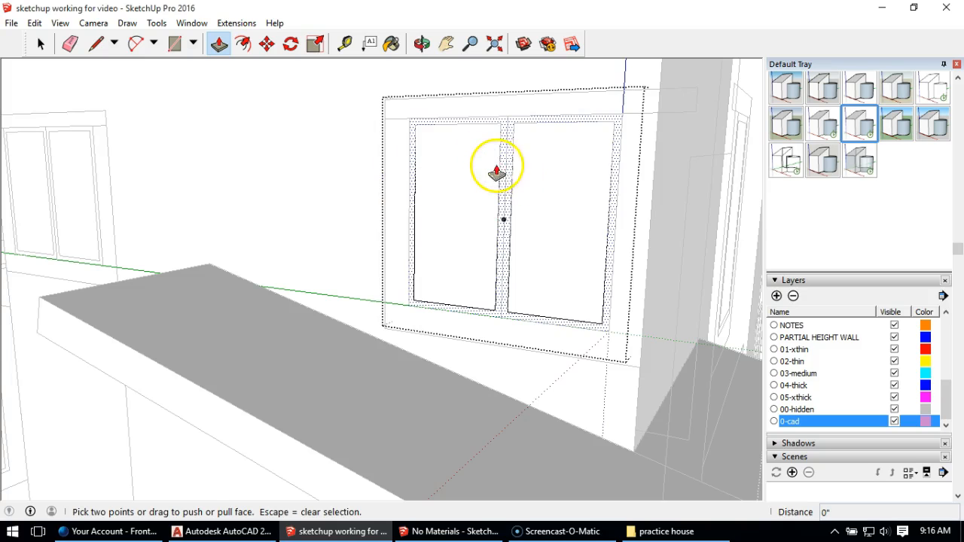
pyautogui.scroll(1, 474, 167)
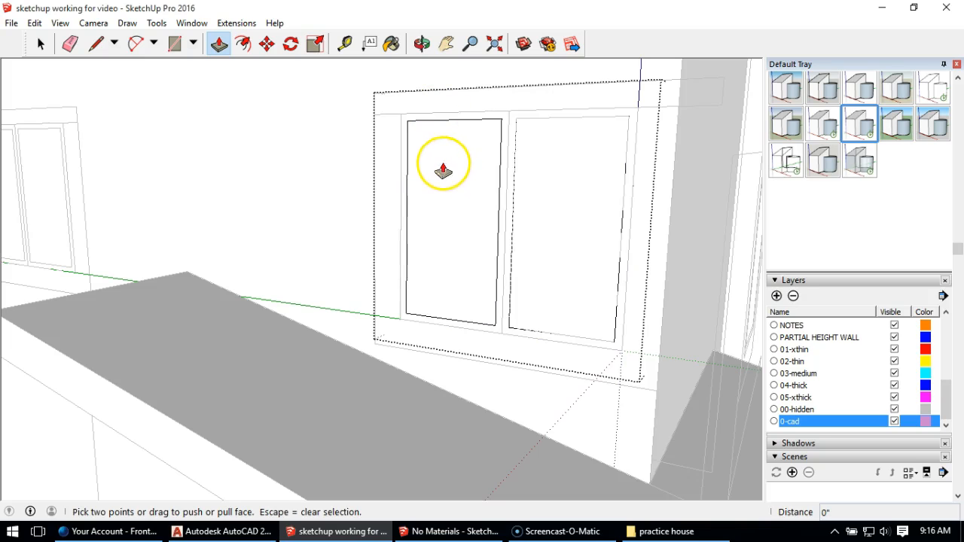
pyautogui.click(436, 253)
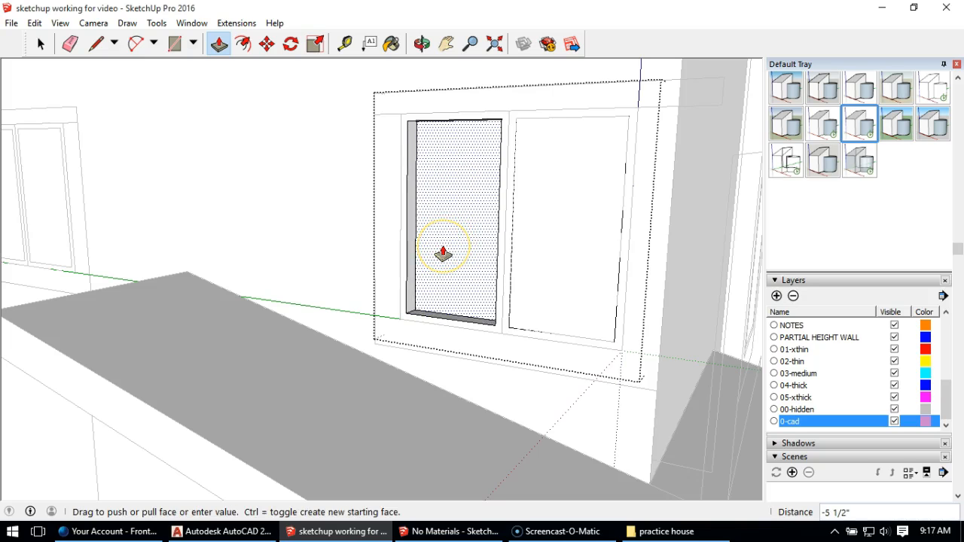
pyautogui.click(442, 255)
pyautogui.click(570, 260)
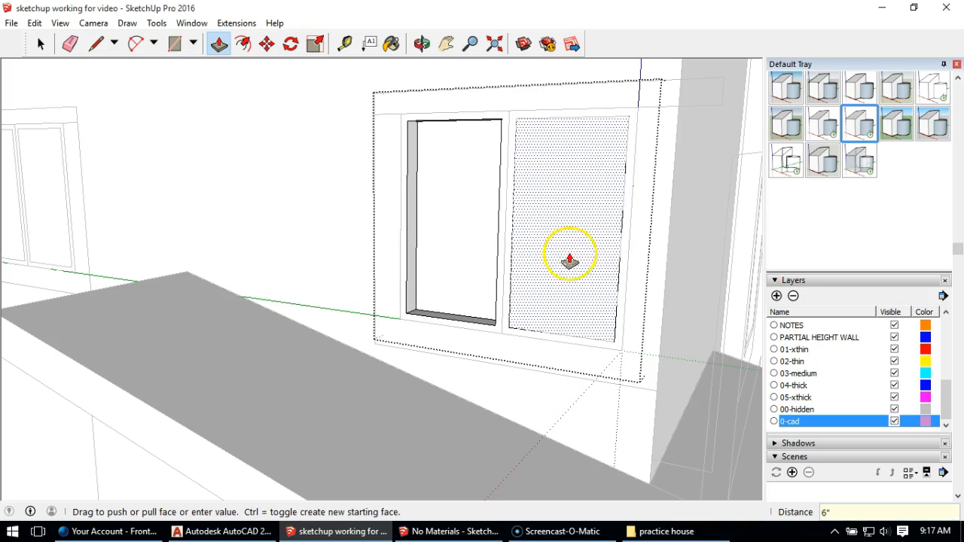
pyautogui.moveTo(564, 262); pyautogui.dragTo(572, 232)
pyautogui.press('Return')
pyautogui.click(476, 205)
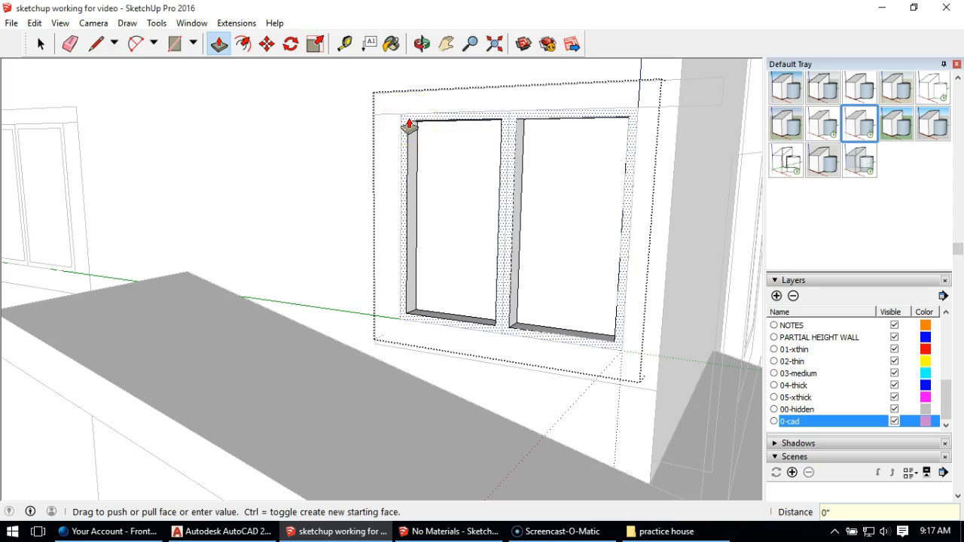
pyautogui.moveTo(410, 129); pyautogui.dragTo(354, 150, button='middle')
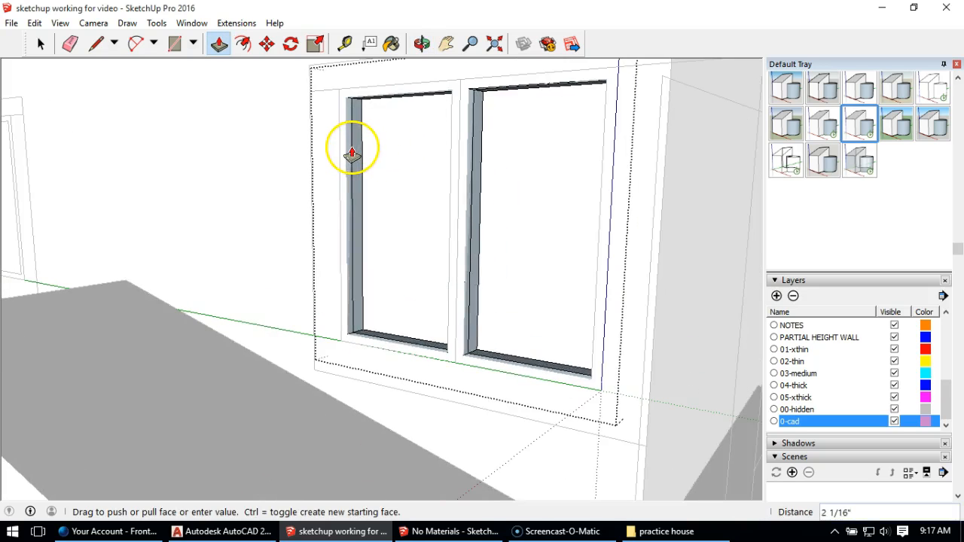
pyautogui.click(351, 154)
pyautogui.moveTo(341, 121); pyautogui.dragTo(421, 125, button='middle')
pyautogui.scroll(2, 340, 103)
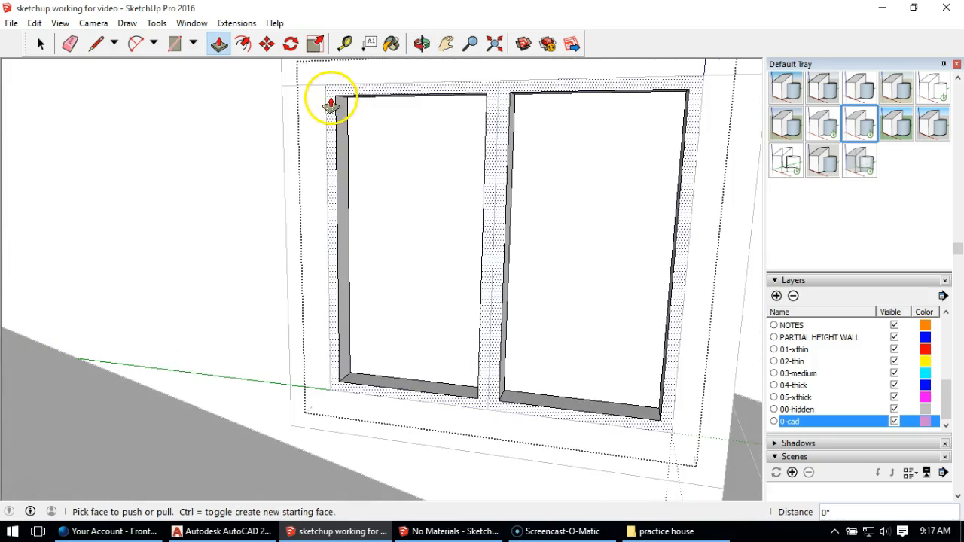
pyautogui.click(96, 44)
pyautogui.click(336, 96)
pyautogui.click(46, 44)
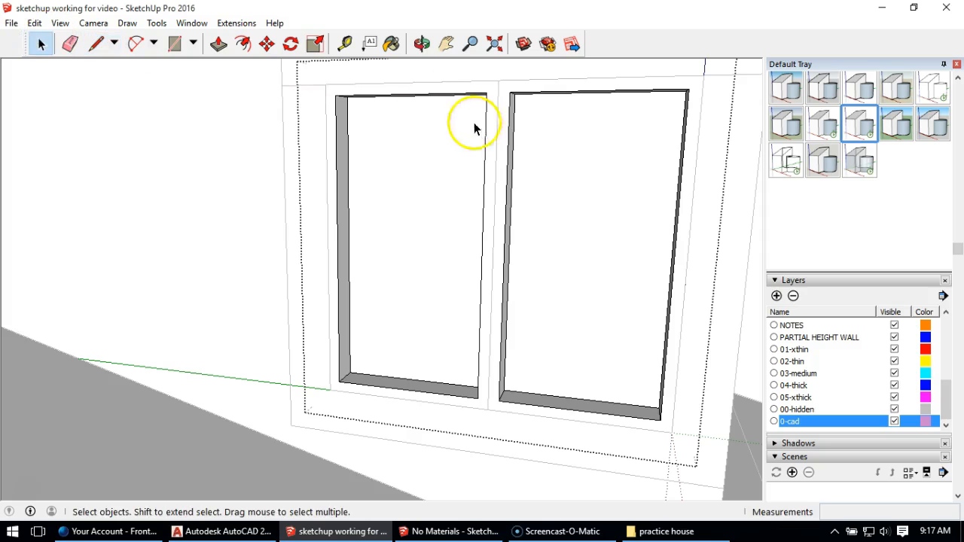
pyautogui.doubleClick(399, 92)
# Step: Push the frame face around both panes back 4" with Push/Pull
pyautogui.moveTo(399, 92); pyautogui.dragTo(187, 61, button='middle')
pyautogui.click(219, 44)
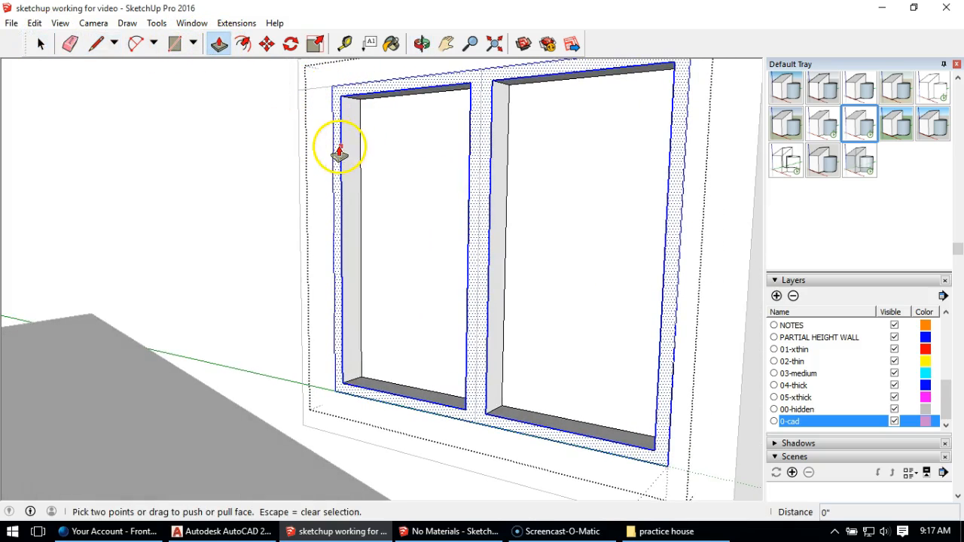
pyautogui.click(366, 96)
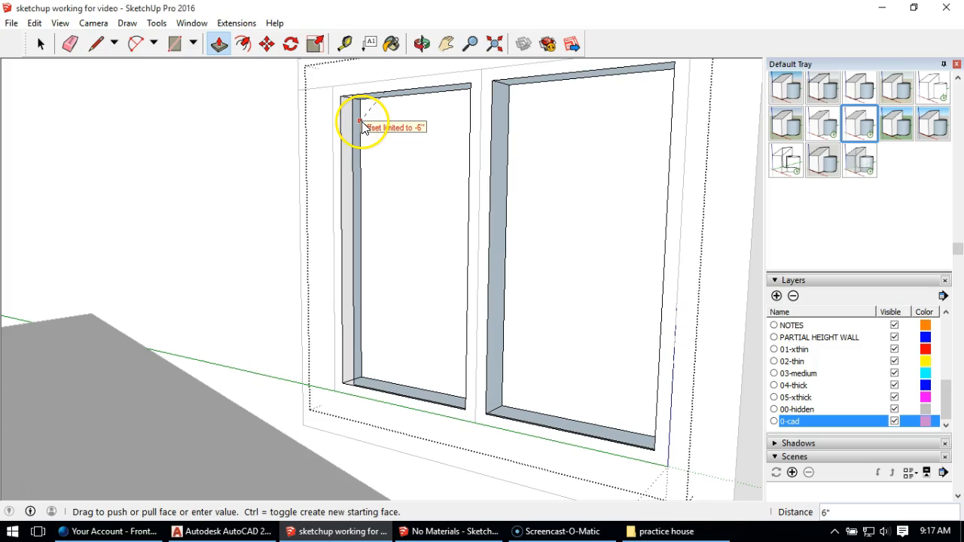
pyautogui.write('4')
pyautogui.press('Return')
pyautogui.moveTo(409, 199); pyautogui.dragTo(441, 231, button='middle')
# Step: Select the leftover frame-shaped face at the front of the window opening and delete it
pyautogui.click(40, 43)
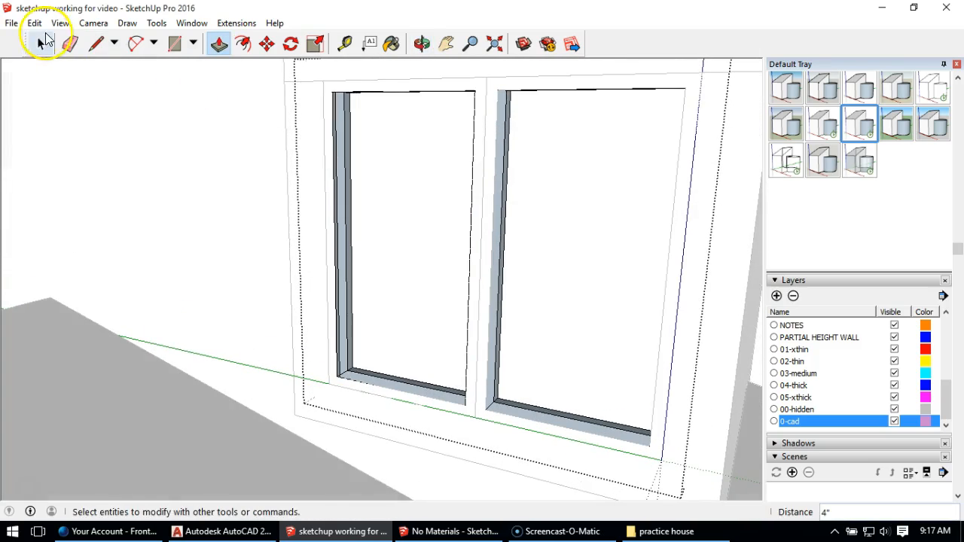
pyautogui.click(336, 94)
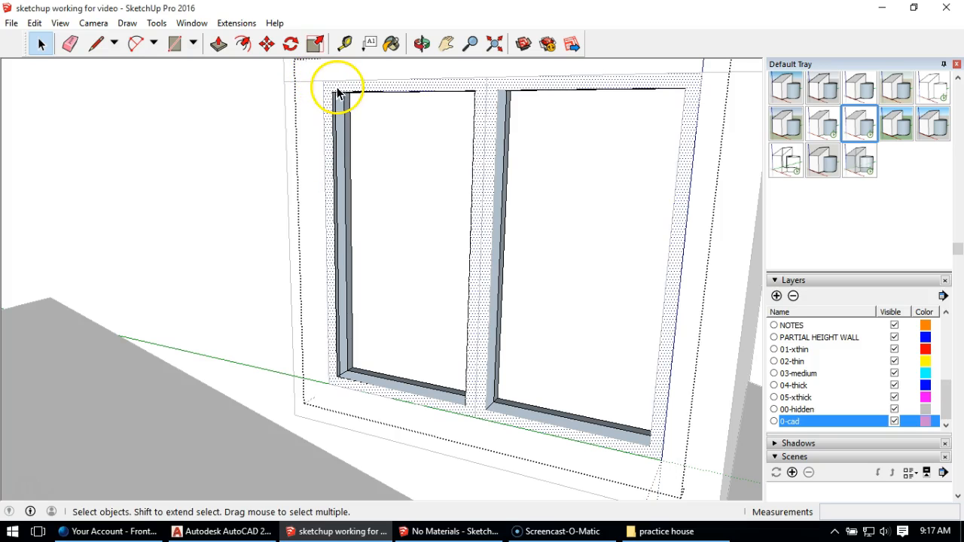
pyautogui.click(366, 112)
pyautogui.moveTo(366, 112); pyautogui.dragTo(428, 168, button='middle')
# Step: Reverse the front face of the recessed window frame
pyautogui.moveTo(388, 301); pyautogui.dragTo(409, 195, button='middle')
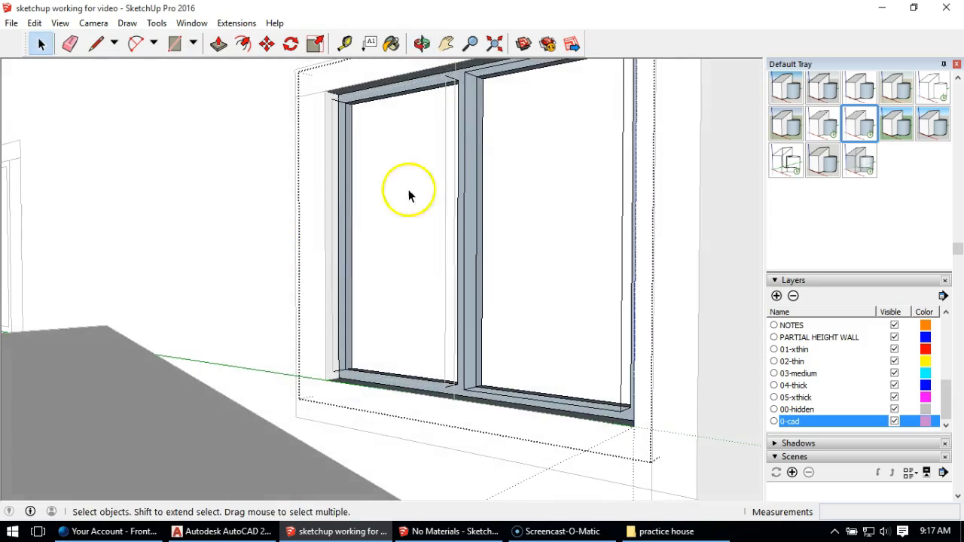
pyautogui.moveTo(476, 106); pyautogui.dragTo(366, 145, button='middle')
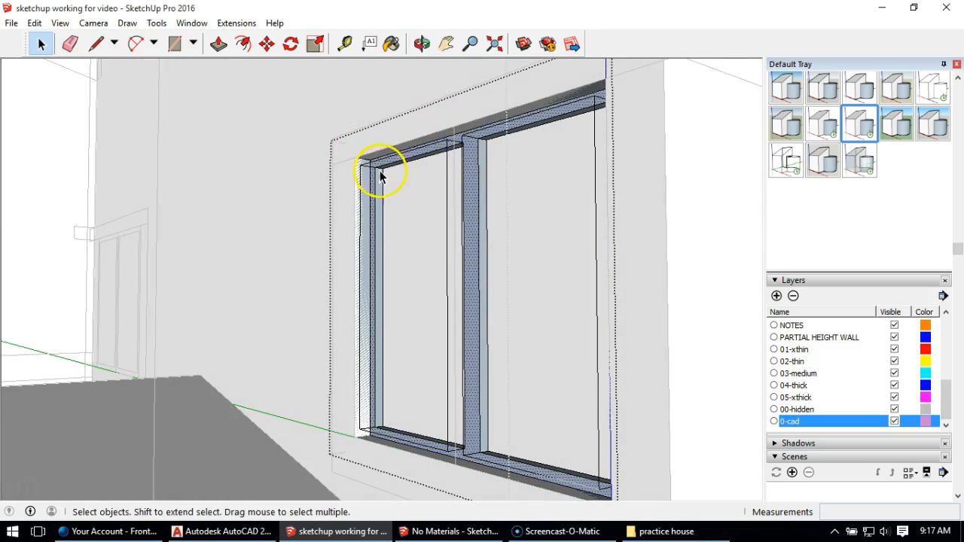
pyautogui.moveTo(460, 399); pyautogui.dragTo(440, 322, button='middle')
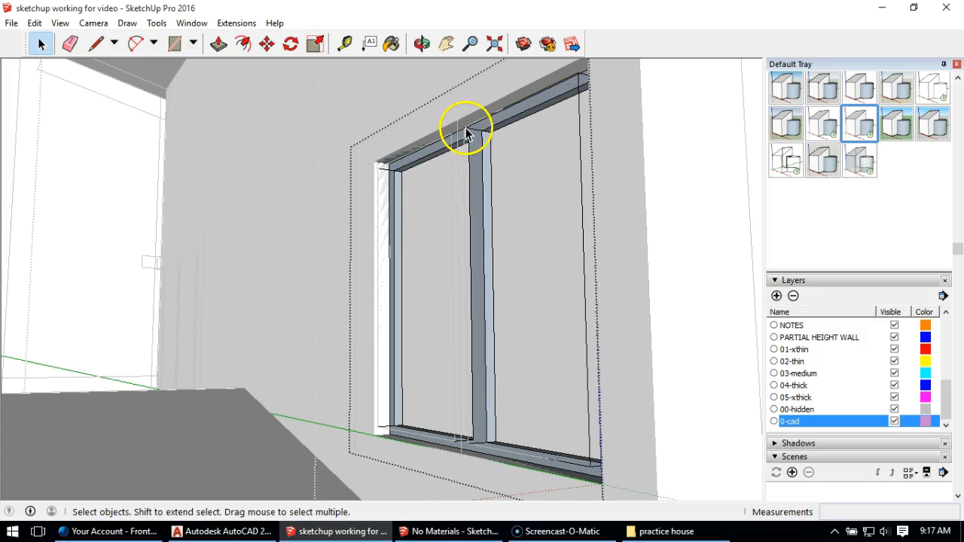
pyautogui.moveTo(473, 133); pyautogui.dragTo(510, 233, button='middle')
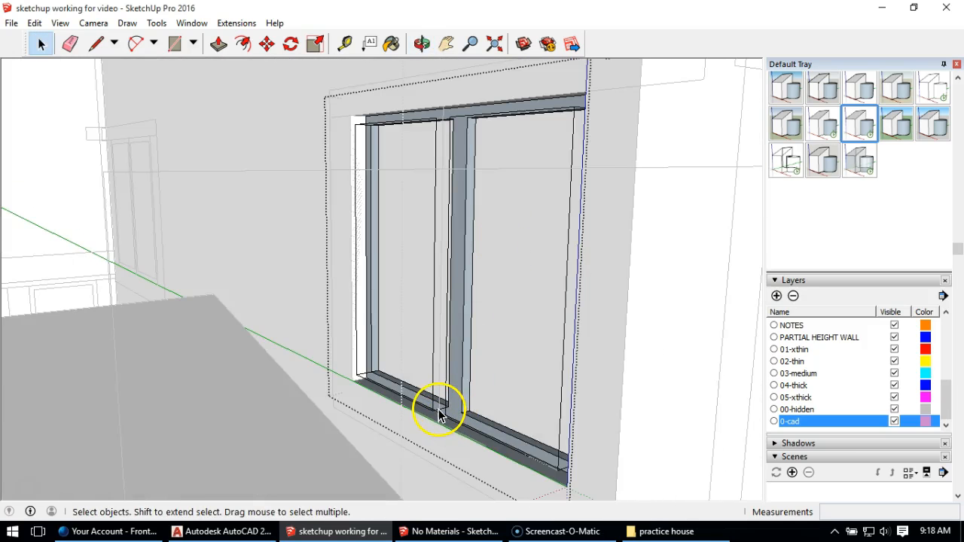
pyautogui.moveTo(449, 399)
pyautogui.mouseDown(button='middle')
pyautogui.moveTo(419, 306)
pyautogui.moveTo(467, 370)
pyautogui.moveTo(558, 347)
pyautogui.moveTo(624, 383)
pyautogui.moveTo(452, 407)
pyautogui.mouseUp(button='middle')
pyautogui.moveTo(366, 113); pyautogui.dragTo(405, 138, button='middle')
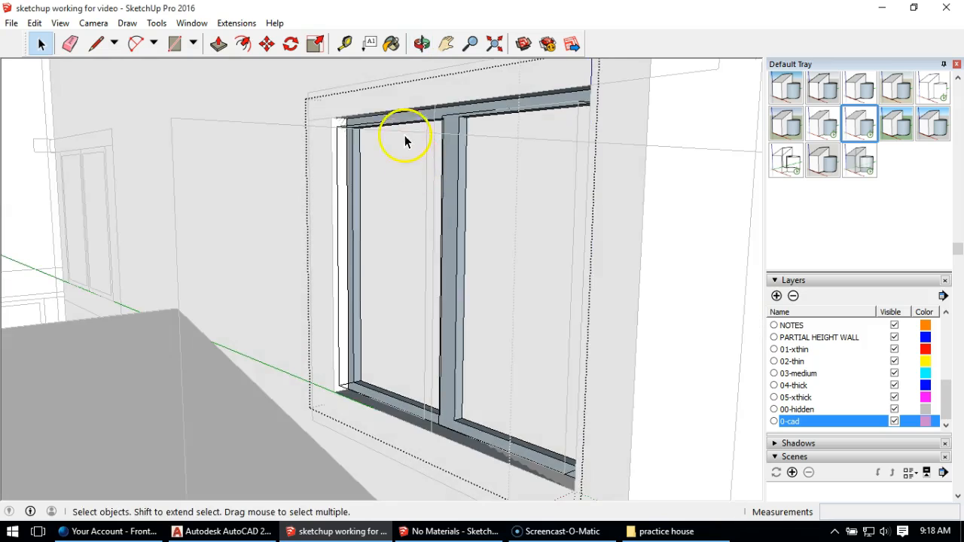
pyautogui.scroll(3, 430, 129)
pyautogui.tripleClick(451, 136)
pyautogui.rightClick(453, 137)
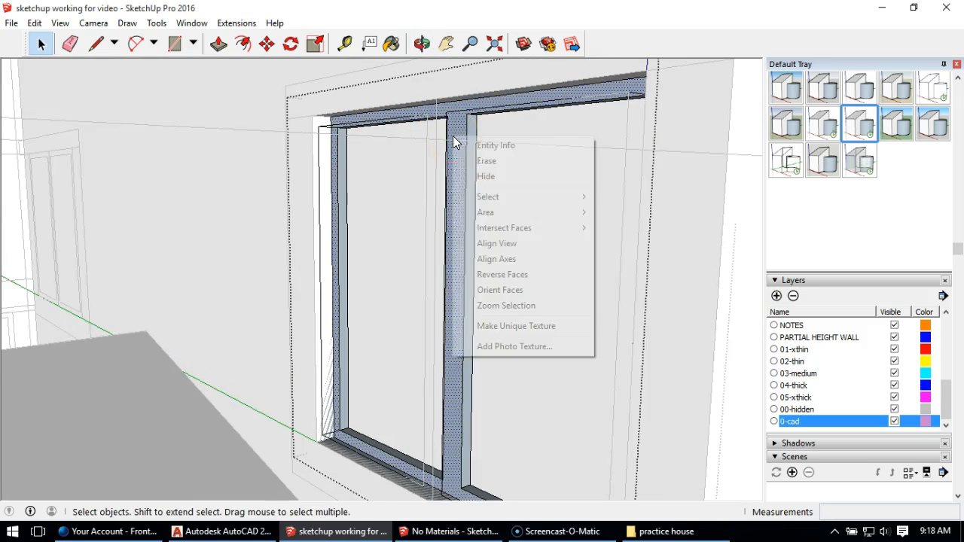
pyautogui.click(501, 274)
# Step: Reverse the inner left and top faces of the left pane's recess
pyautogui.scroll(3, 338, 157)
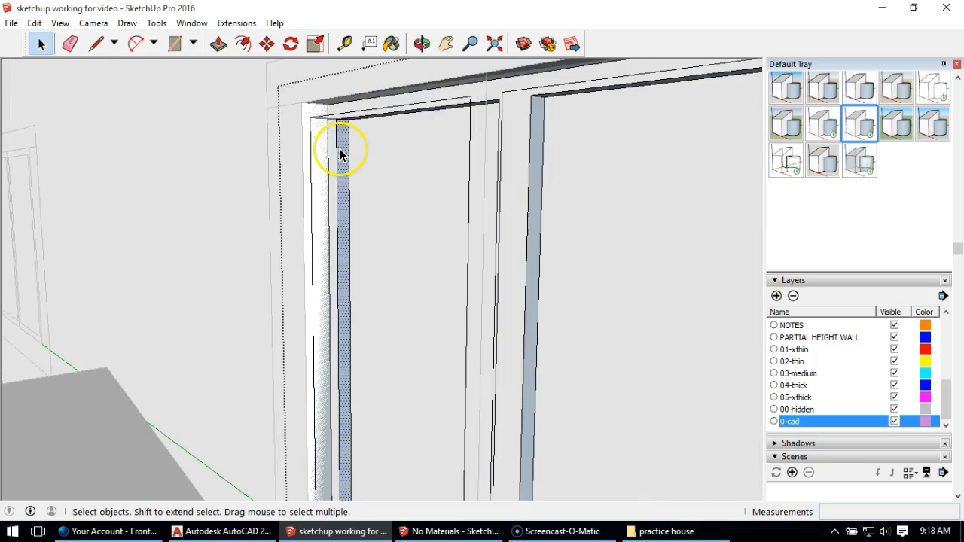
pyautogui.rightClick(340, 155)
pyautogui.click(384, 287)
pyautogui.moveTo(387, 226); pyautogui.dragTo(394, 93, button='middle')
pyautogui.click(385, 131)
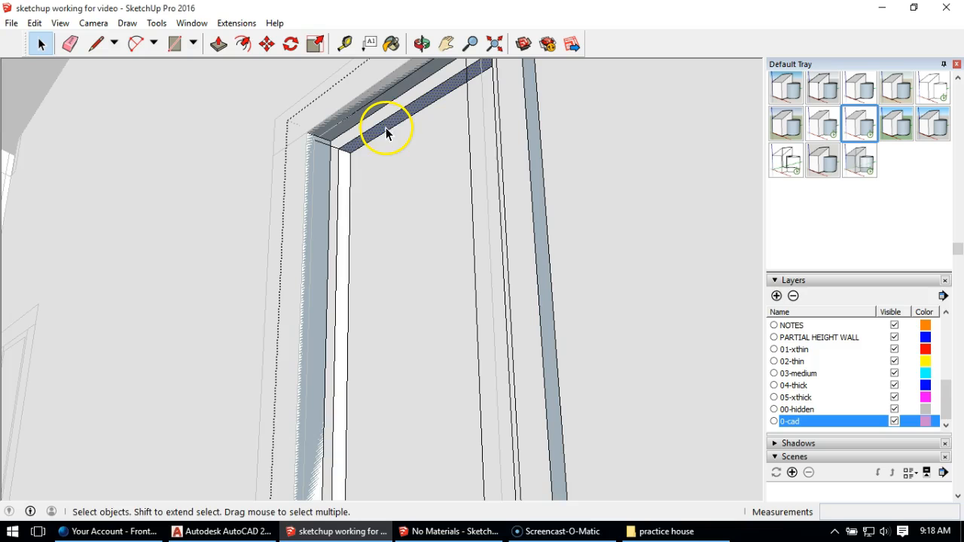
pyautogui.rightClick(386, 131)
pyautogui.click(426, 268)
# Step: Reverse the inner top, left and right side faces of the right pane's recess
pyautogui.moveTo(536, 226); pyautogui.dragTo(474, 264, button='middle')
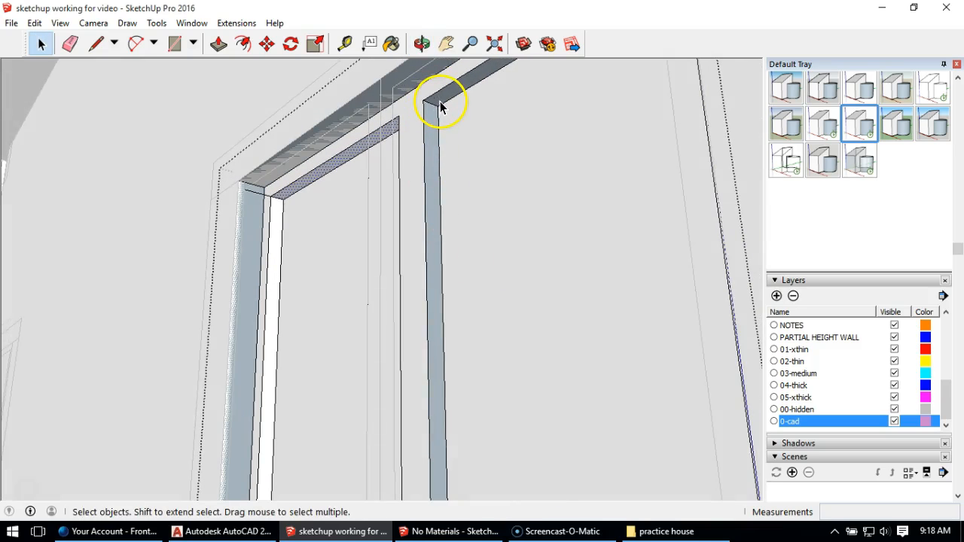
pyautogui.rightClick(440, 106)
pyautogui.click(451, 239)
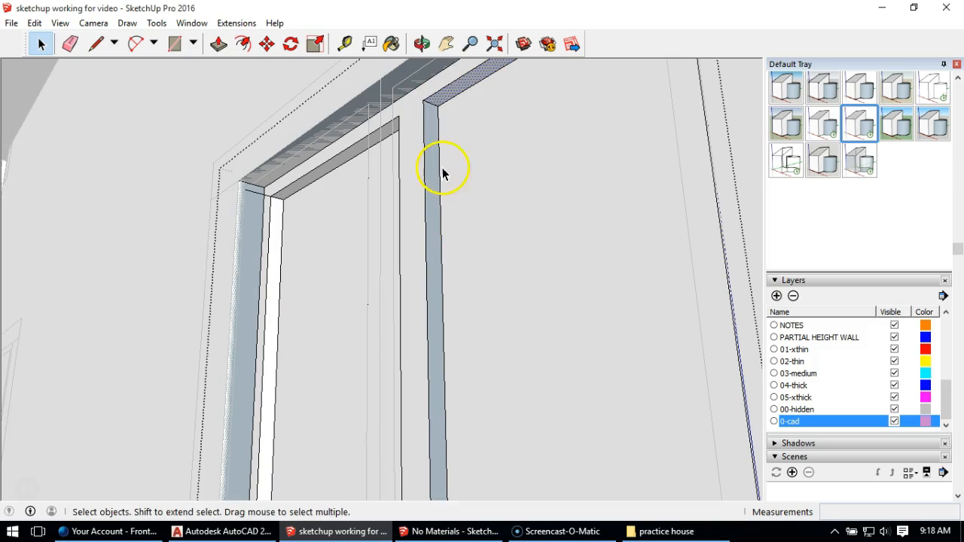
pyautogui.rightClick(432, 164)
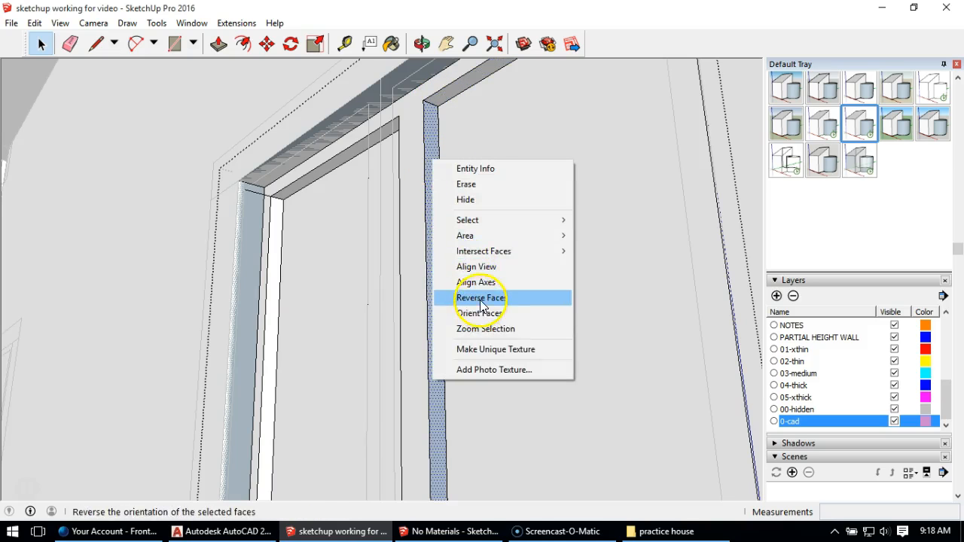
pyautogui.click(443, 296)
pyautogui.moveTo(348, 262); pyautogui.dragTo(613, 273, button='middle')
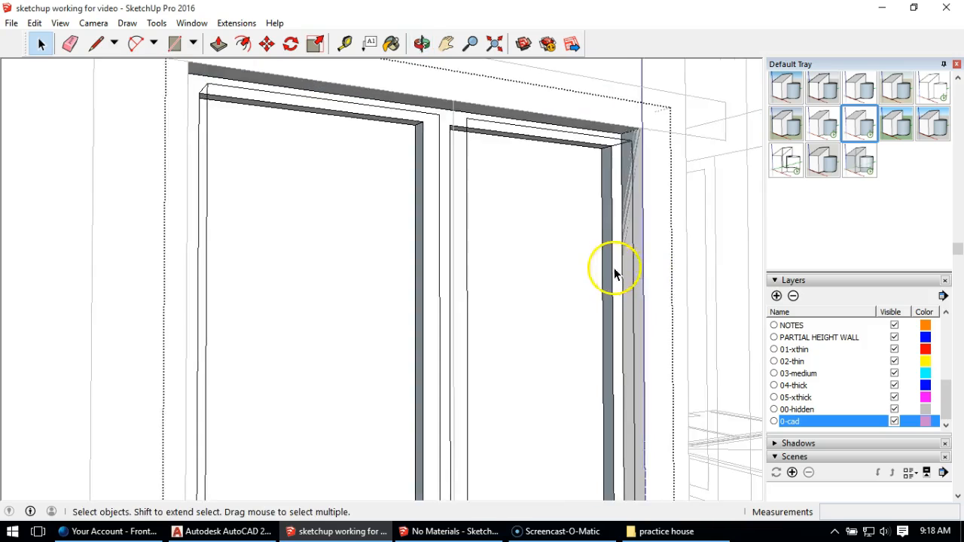
pyautogui.rightClick(609, 254)
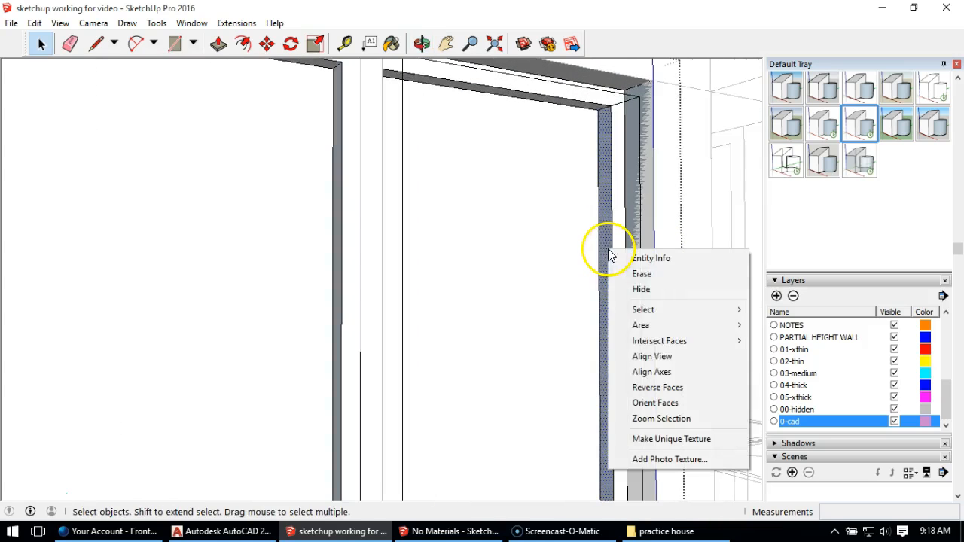
pyautogui.click(667, 385)
# Step: Reverse the bottom inner faces of both pane recesses and close the window group
pyautogui.keyDown('shift'); pyautogui.moveTo(620, 351); pyautogui.dragTo(364, 369, button='middle'); pyautogui.keyUp('shift')
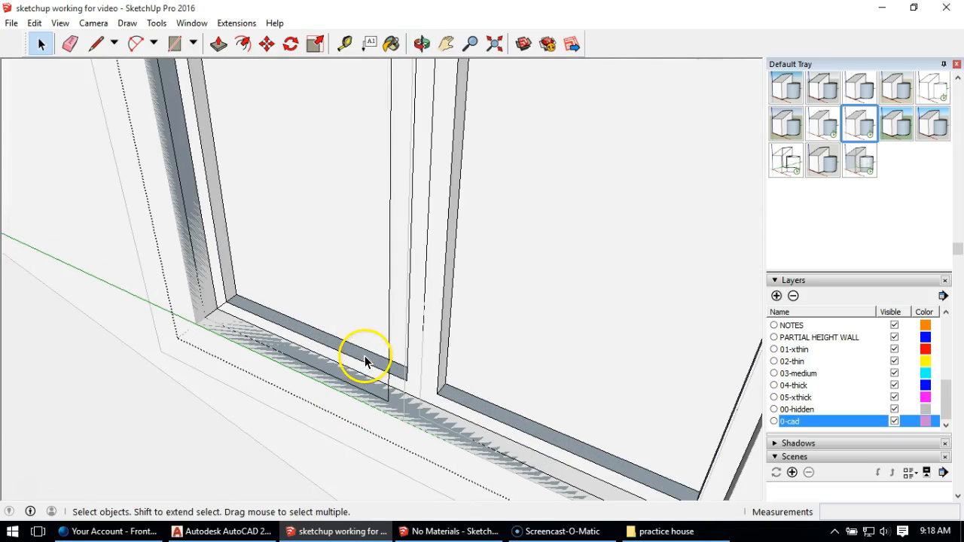
pyautogui.rightClick(364, 362)
pyautogui.click(430, 274)
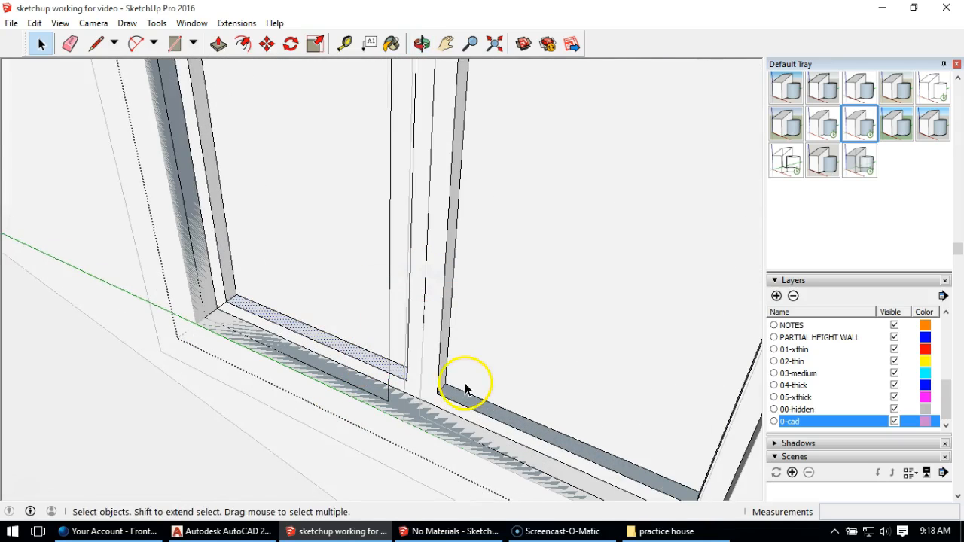
pyautogui.rightClick(460, 400)
pyautogui.click(490, 311)
pyautogui.moveTo(495, 394); pyautogui.dragTo(402, 241, button='middle')
pyautogui.scroll(-5, 368, 254)
pyautogui.click(280, 170)
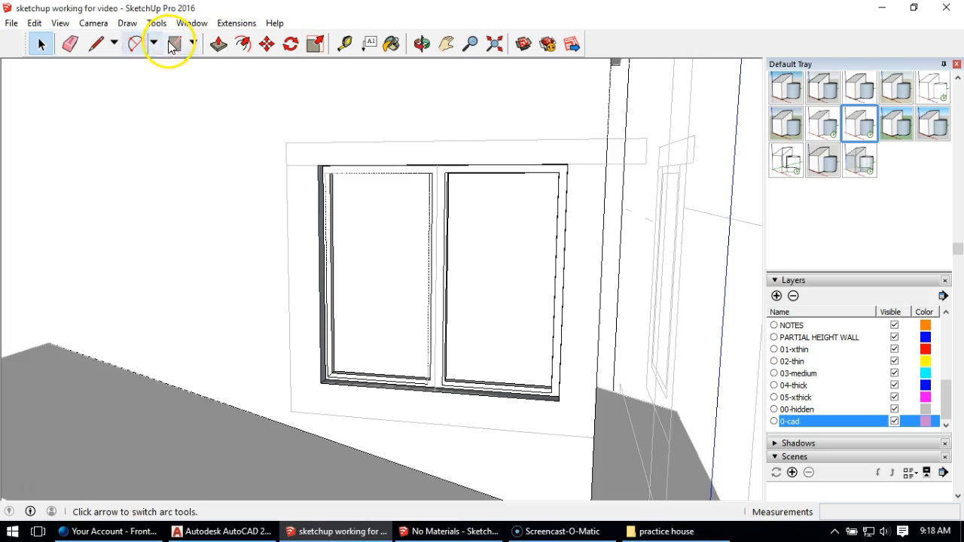
# Step: Trace the outer border of the side and bottom trim and the window opening's edges on the wall with the Line tool
pyautogui.click(98, 44)
pyautogui.click(286, 165)
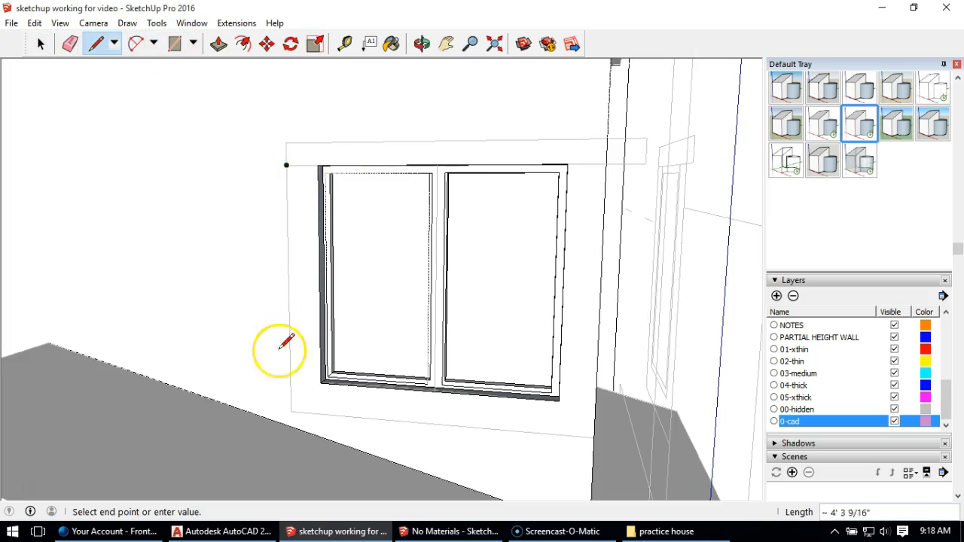
pyautogui.click(594, 437)
pyautogui.click(606, 163)
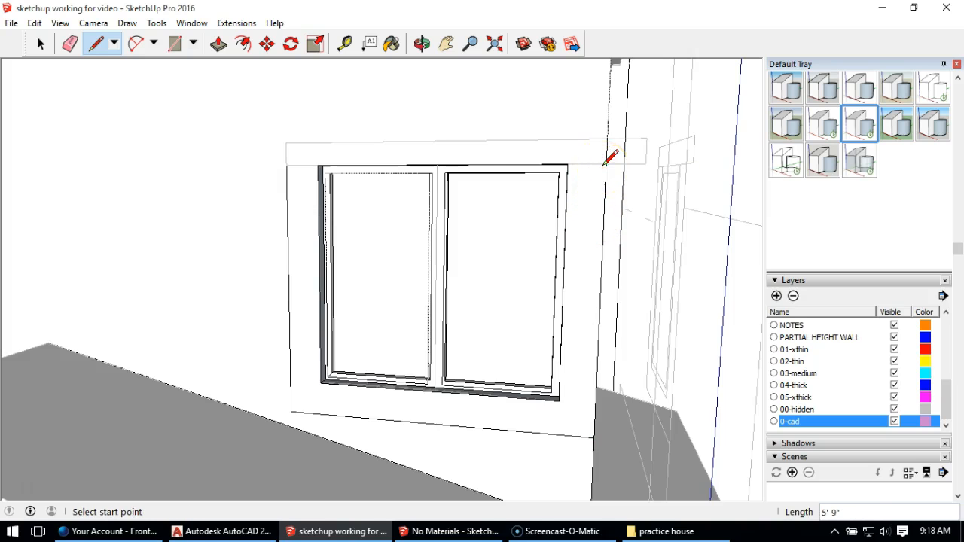
pyautogui.click(567, 164)
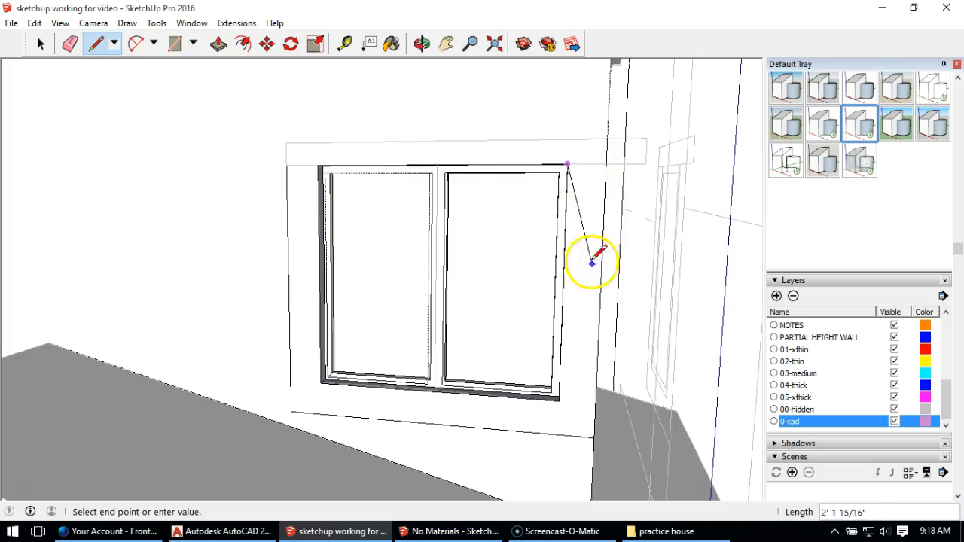
pyautogui.click(559, 399)
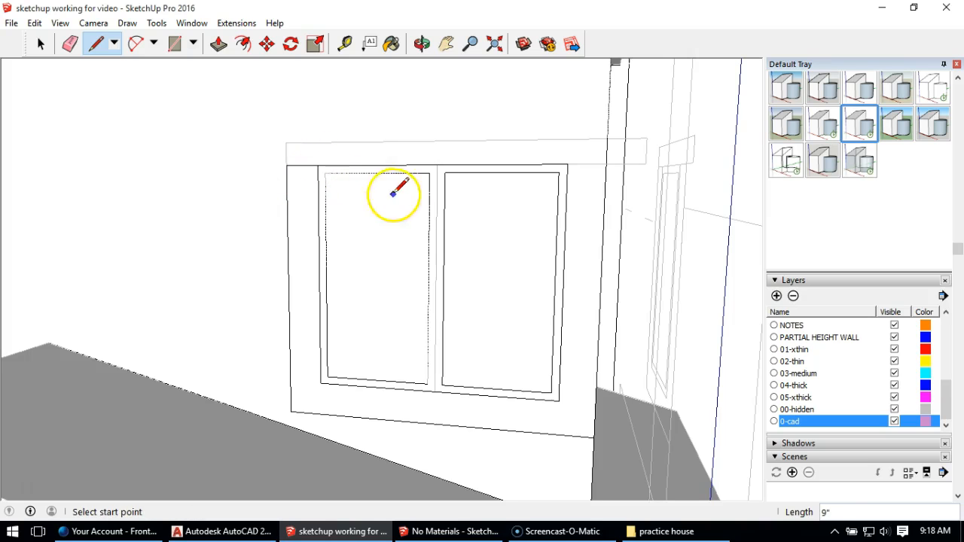
# Step: Delete the wall face covering the double window's opening
pyautogui.click(40, 44)
pyautogui.click(396, 255)
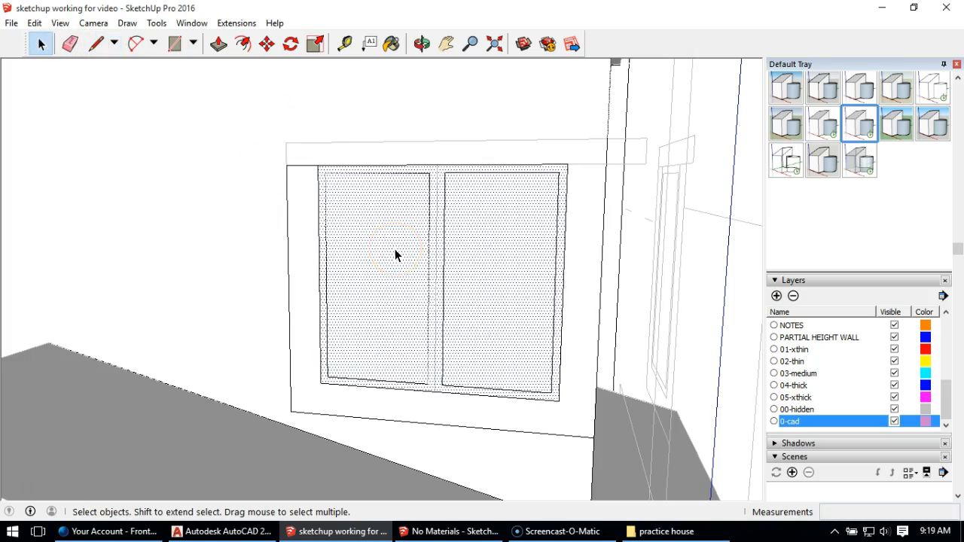
pyautogui.press('Delete')
pyautogui.moveTo(423, 310); pyautogui.dragTo(401, 287, button='middle')
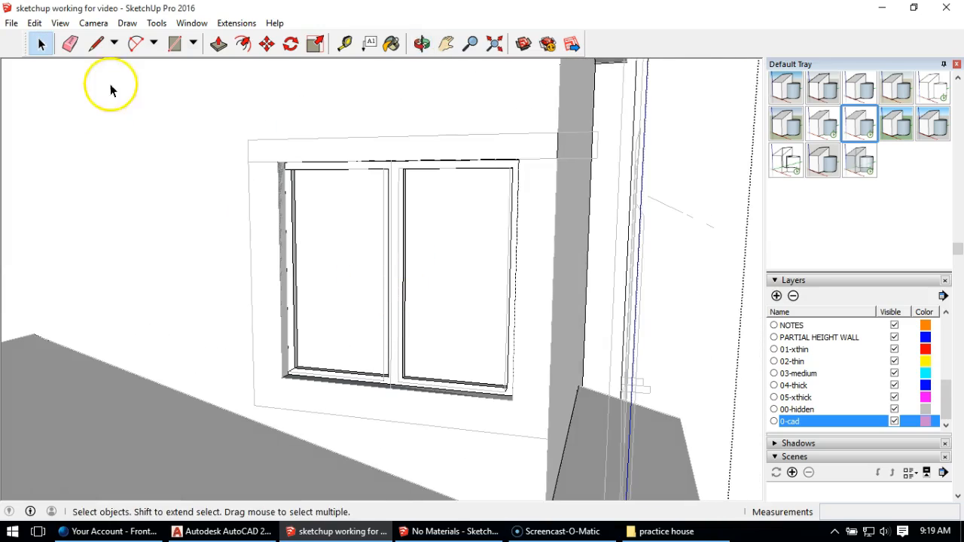
# Step: Draw a 9" line from the window opening's upper right corner to the wall edge to close the trim outline
pyautogui.click(218, 43)
pyautogui.moveTo(294, 218); pyautogui.dragTo(327, 209, button='middle')
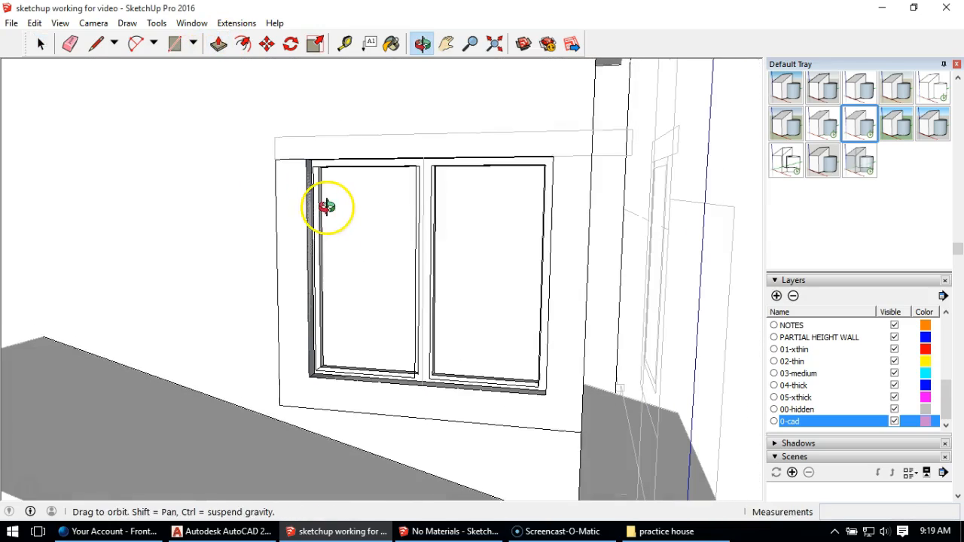
pyautogui.click(41, 43)
pyautogui.click(283, 188)
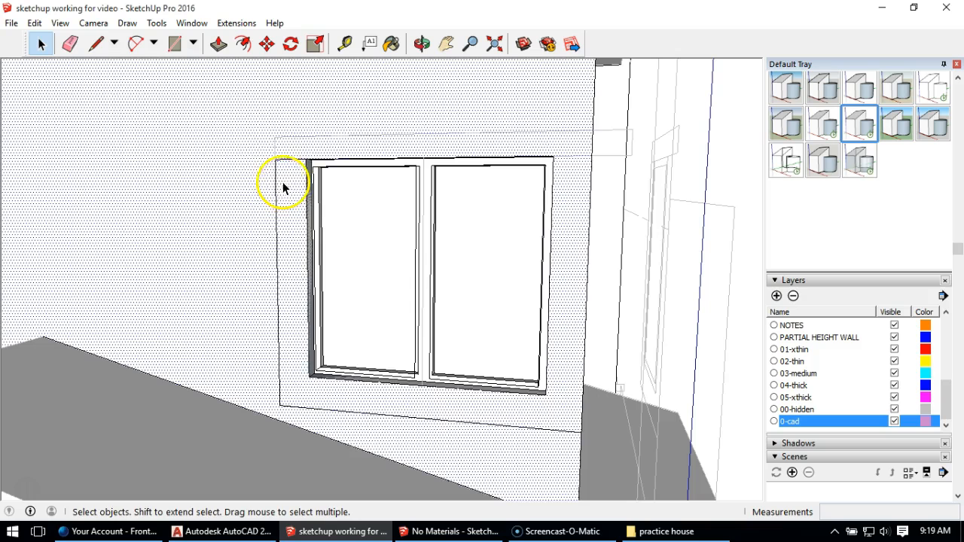
pyautogui.doubleClick(275, 176)
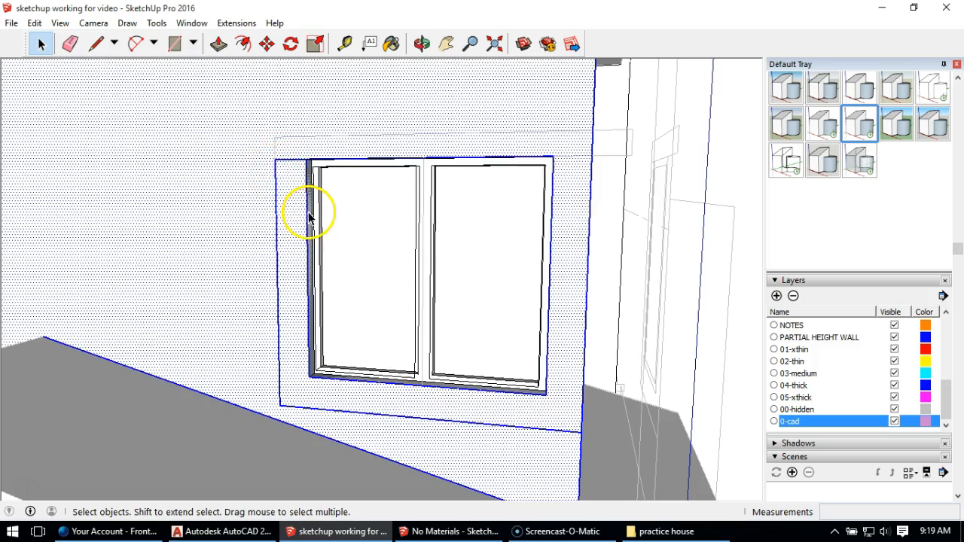
pyautogui.click(96, 43)
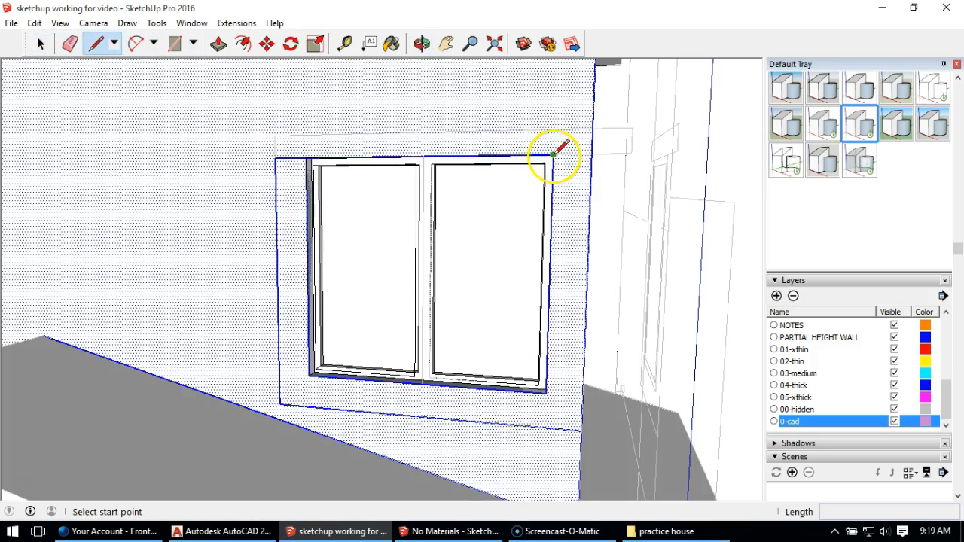
pyautogui.click(553, 154)
pyautogui.click(591, 154)
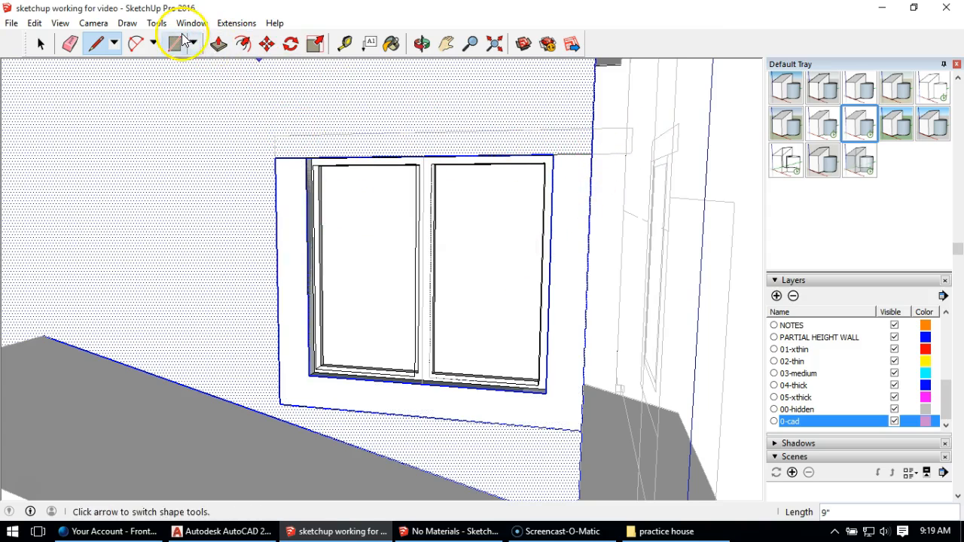
# Step: Push/Pull the side and bottom trim face 2" out from the wall
pyautogui.click(218, 43)
pyautogui.click(298, 233)
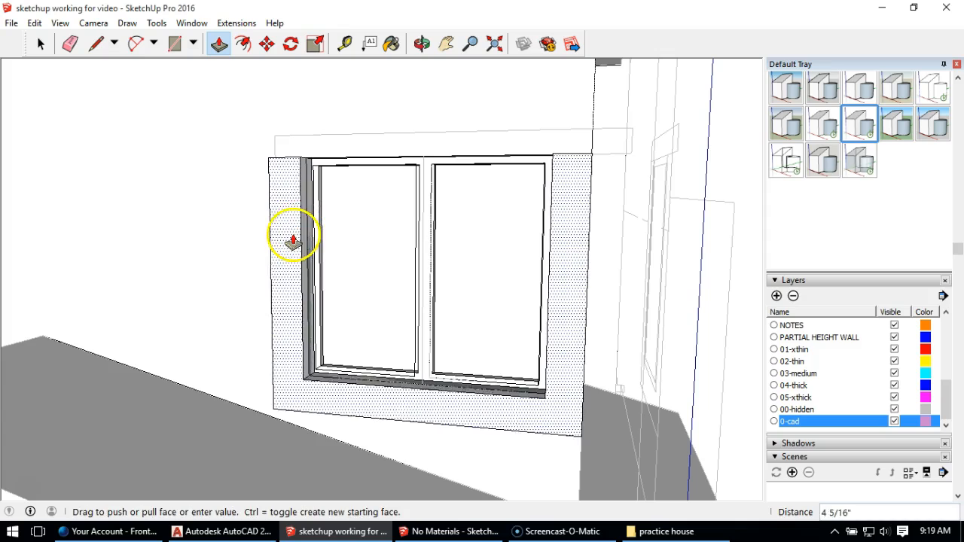
pyautogui.click(427, 308)
# Step: Draw a 7' 7 1/2" by 6" rectangle over the CAD header outline above the window
pyautogui.moveTo(427, 308); pyautogui.dragTo(377, 329, button='middle')
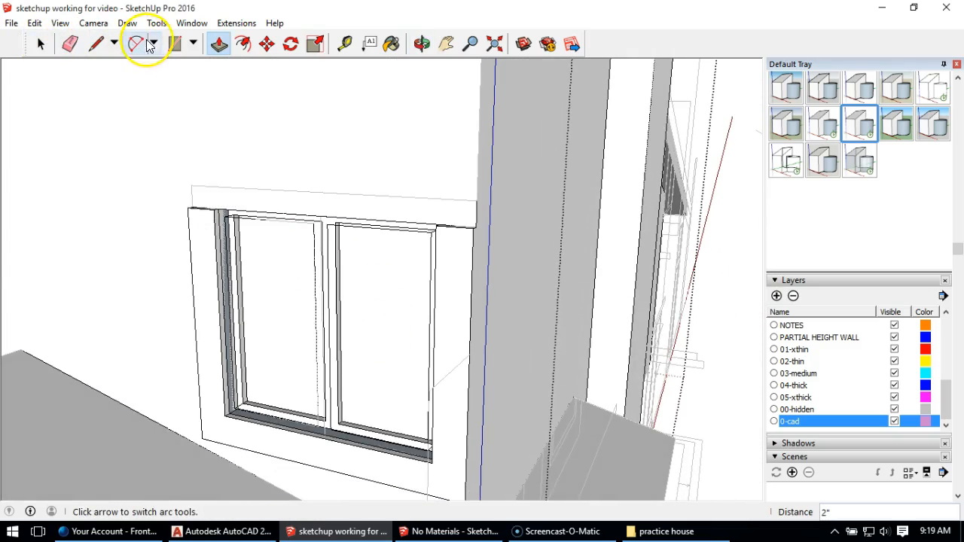
pyautogui.click(174, 43)
pyautogui.click(191, 184)
pyautogui.moveTo(192, 183); pyautogui.dragTo(491, 178, button='middle')
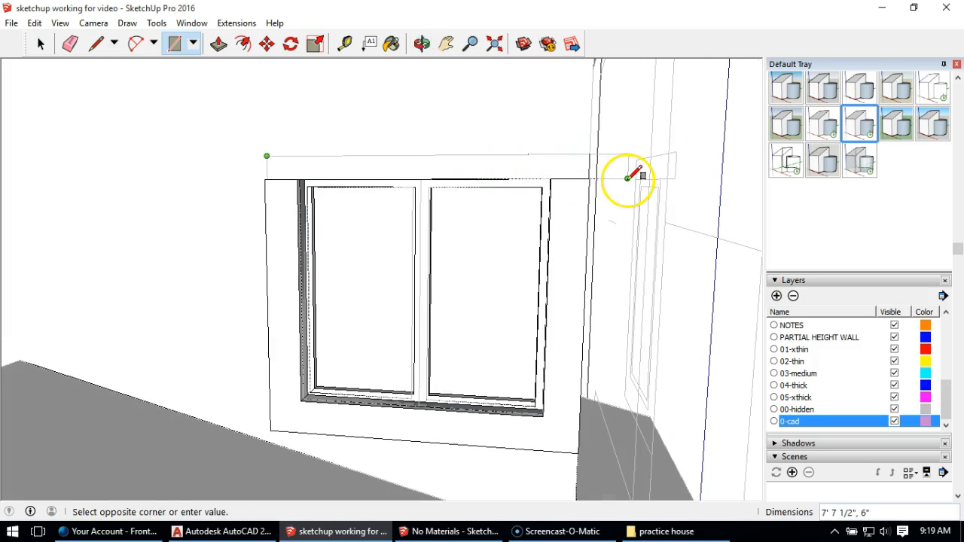
pyautogui.click(629, 179)
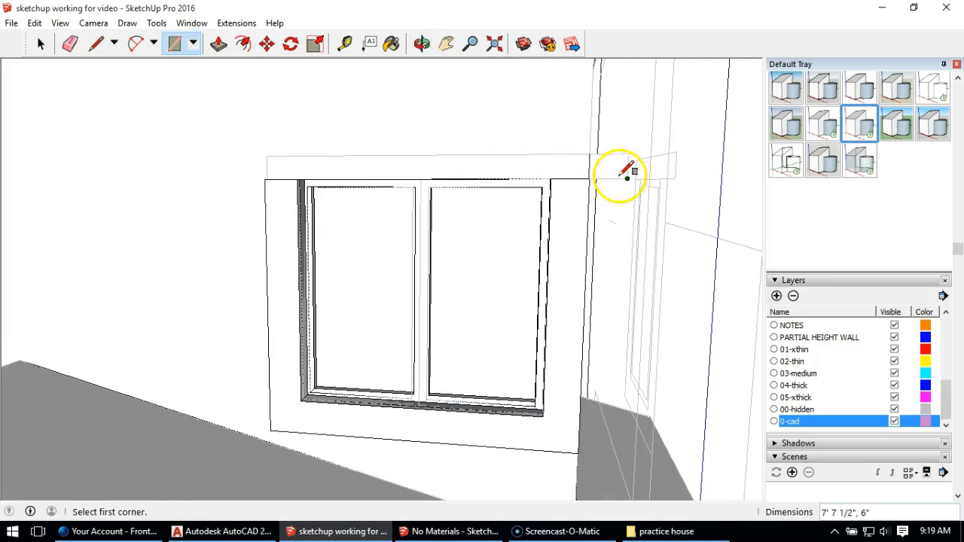
# Step: Try Push/Pull on the header rectangle's projecting end, and undo back past the header rectangle and trim extrusion
pyautogui.moveTo(648, 173); pyautogui.dragTo(598, 211, button='middle')
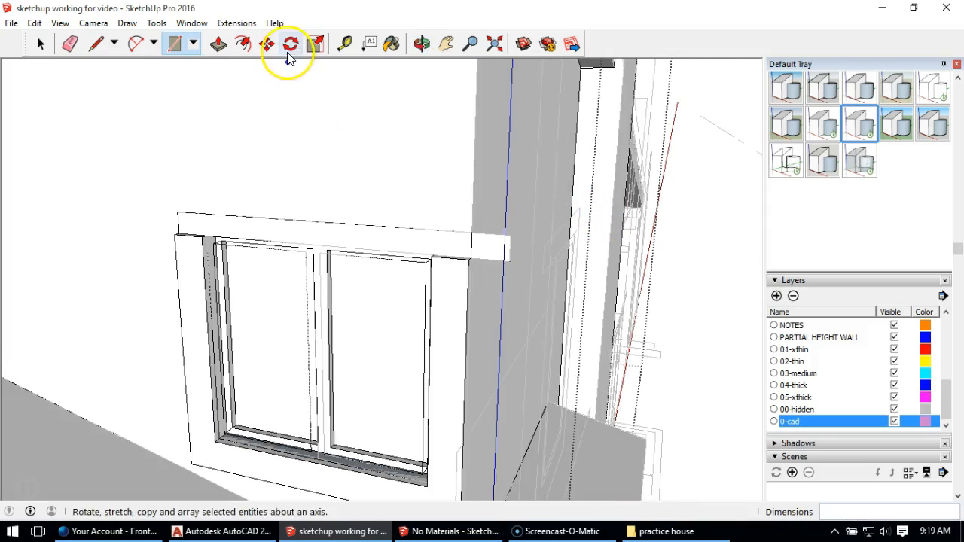
pyautogui.click(218, 44)
pyautogui.click(490, 253)
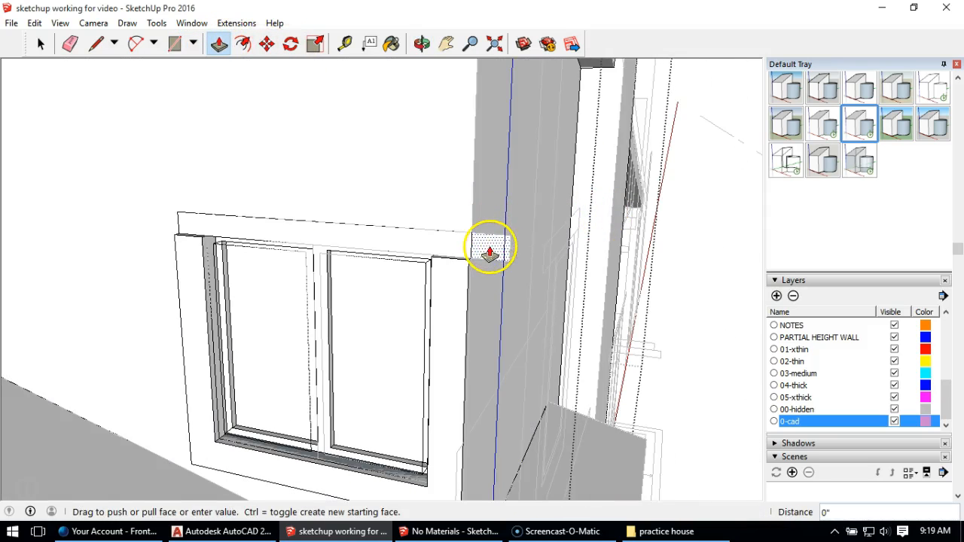
pyautogui.click(477, 260)
pyautogui.hotkey('ctrl', 'z')
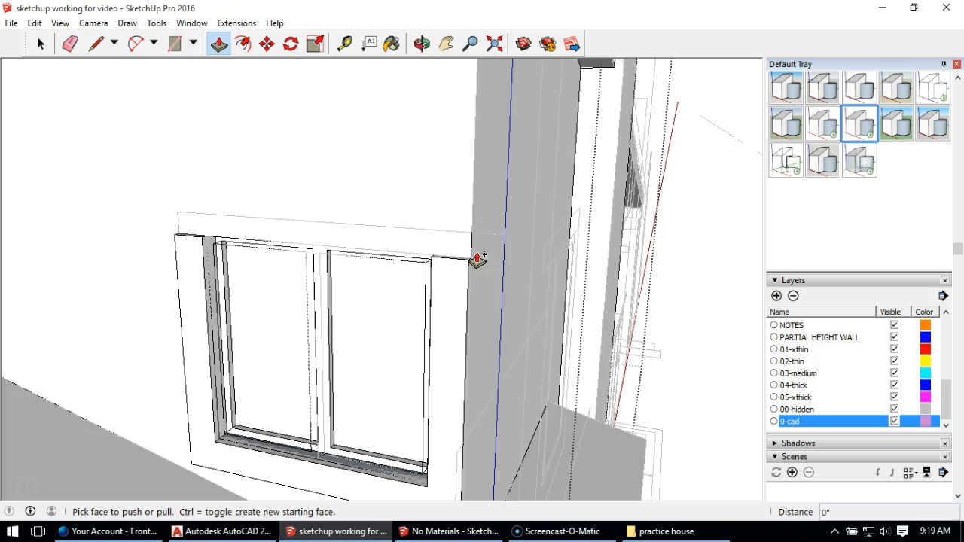
pyautogui.hotkey('ctrl', 'z')
# Step: Extrude the U-shaped side and bottom trim around the window by 2"
pyautogui.moveTo(210, 260); pyautogui.dragTo(161, 249, button='middle')
pyautogui.click(256, 403)
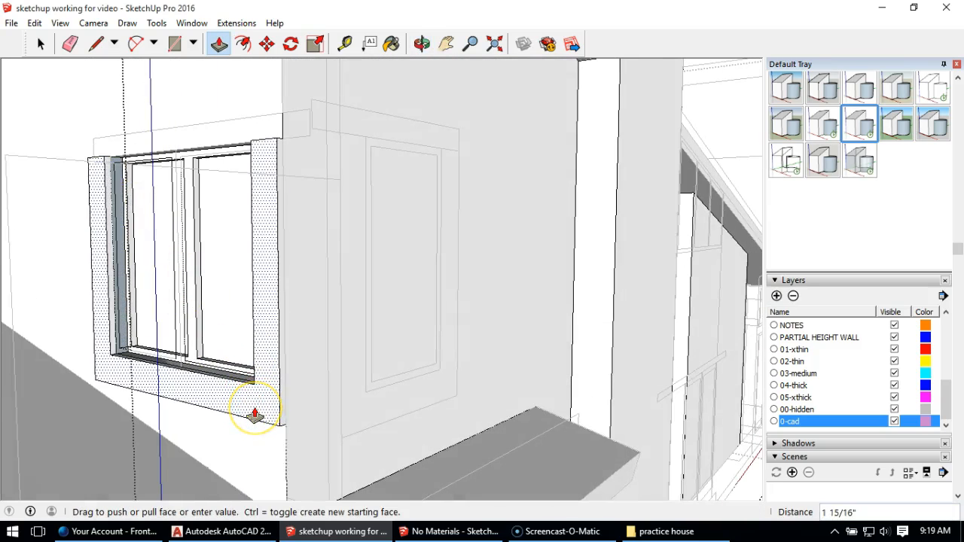
pyautogui.write('2')
pyautogui.press('Return')
pyautogui.moveTo(269, 366); pyautogui.dragTo(280, 166, button='middle')
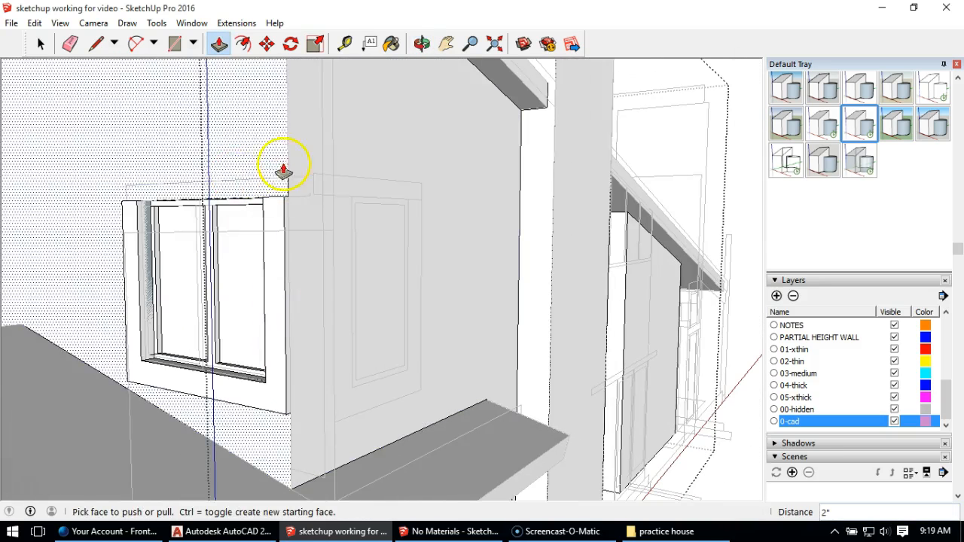
# Step: Close the wall group and draw a separate 6" by 7' 7 1/2" rectangle over the window's header outline
pyautogui.click(40, 44)
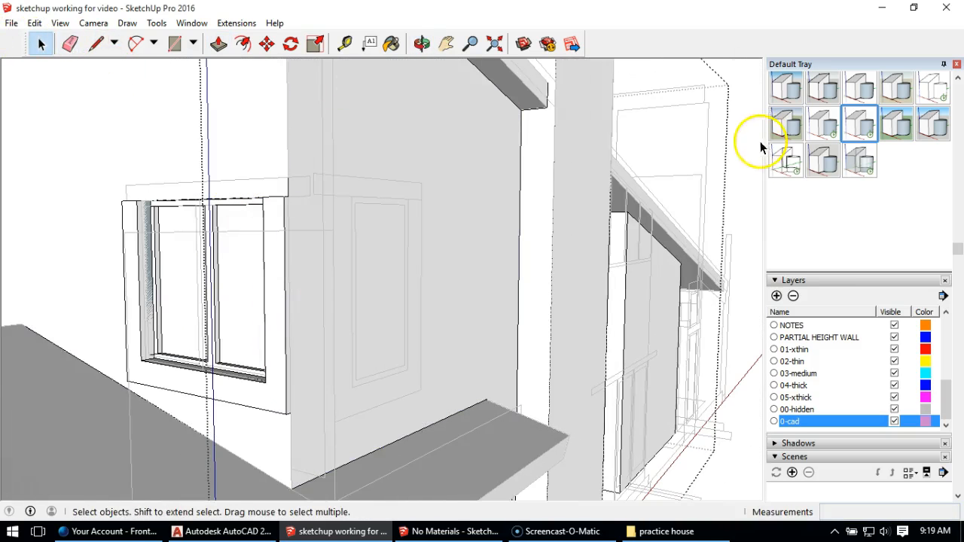
pyautogui.click(742, 172)
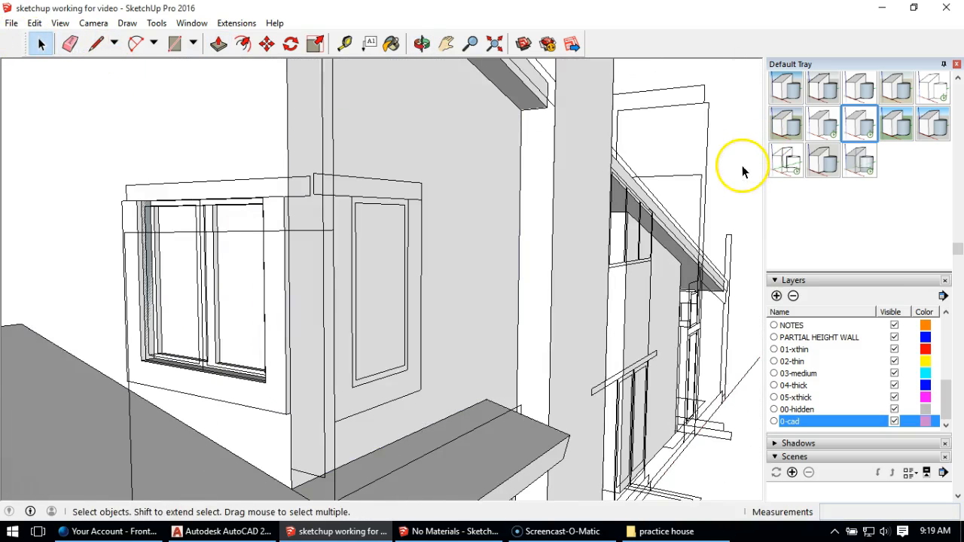
pyautogui.click(174, 43)
pyautogui.click(127, 184)
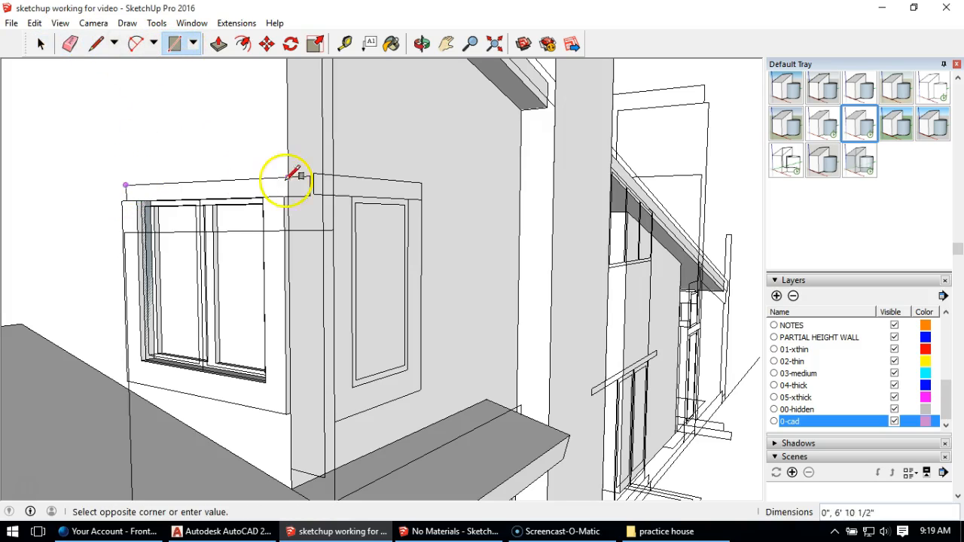
pyautogui.click(309, 195)
# Step: Extrude the header rectangle 9" outward to the endpoint of the adjoining wall's header outline
pyautogui.click(219, 43)
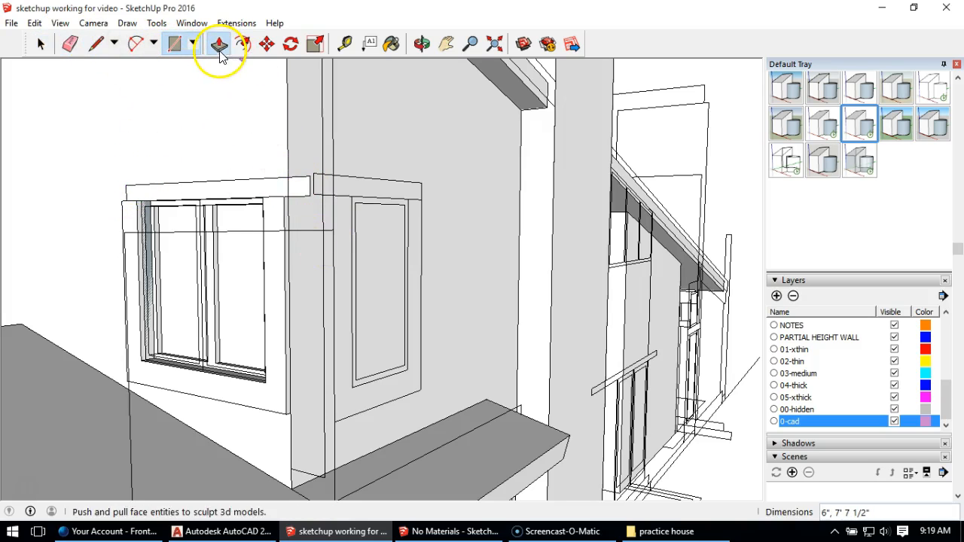
pyautogui.click(308, 182)
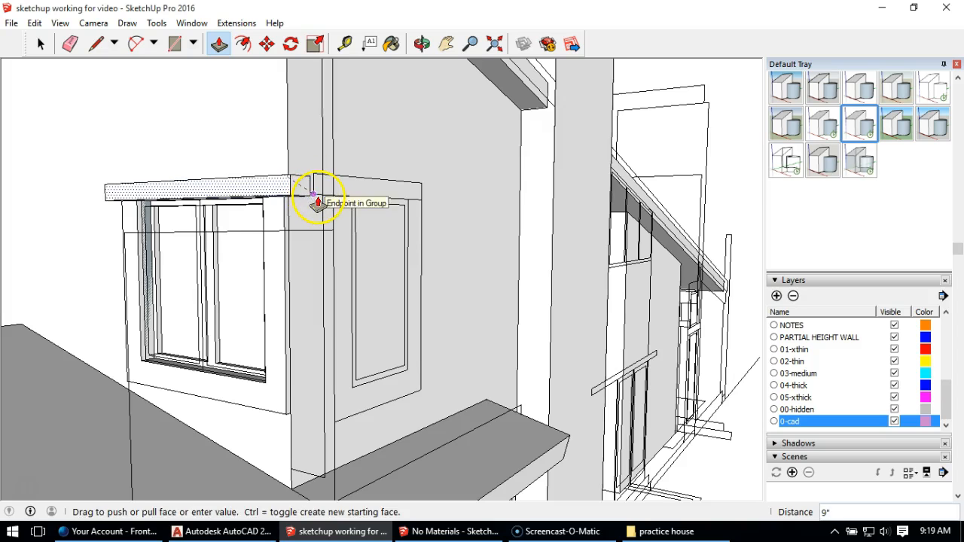
pyautogui.click(317, 201)
# Step: Extend the header's inner end face around the corner along the adjoining wall to the far end of its CAD outline
pyautogui.moveTo(318, 189); pyautogui.dragTo(43, 226, button='middle')
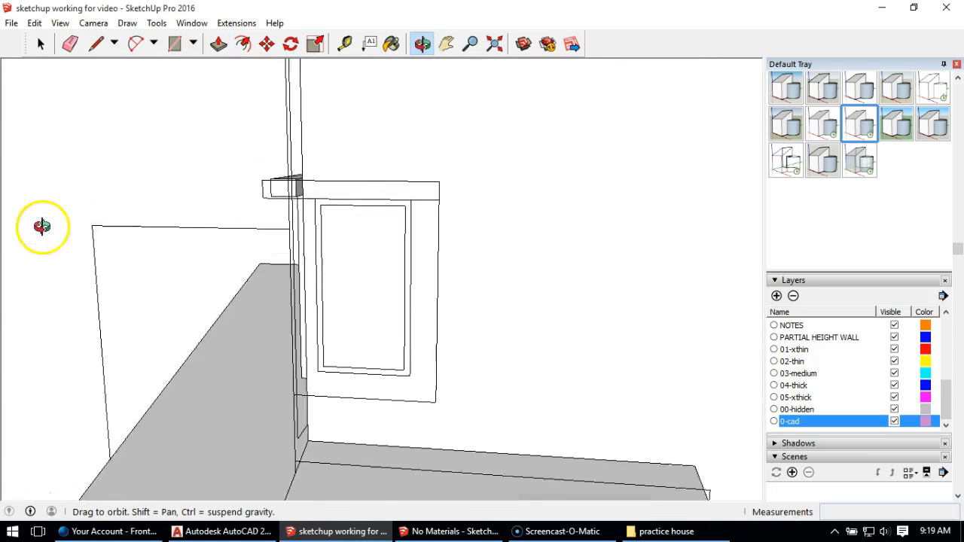
pyautogui.click(302, 195)
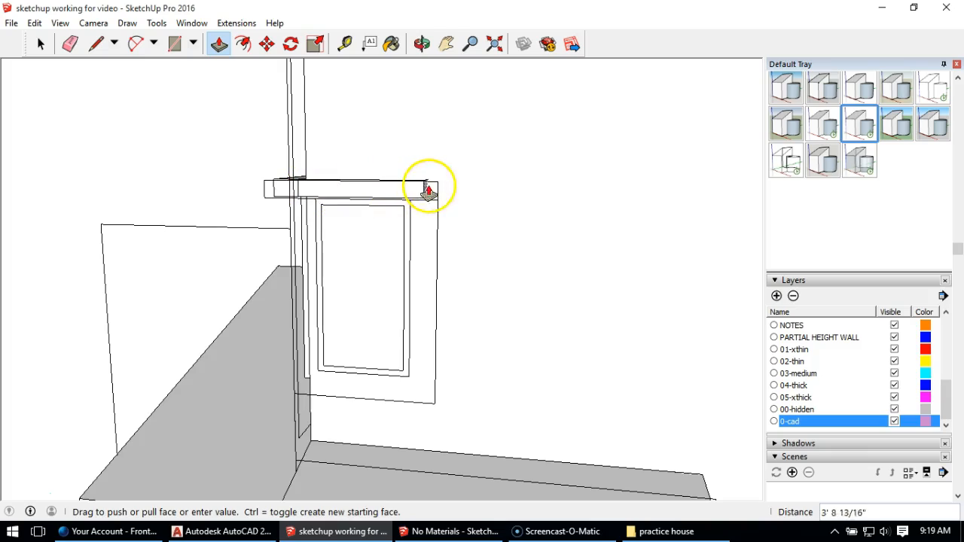
pyautogui.click(441, 211)
pyautogui.moveTo(440, 216); pyautogui.dragTo(703, 311, button='middle')
# Step: Select the whole L-shaped header and make it a group
pyautogui.click(41, 44)
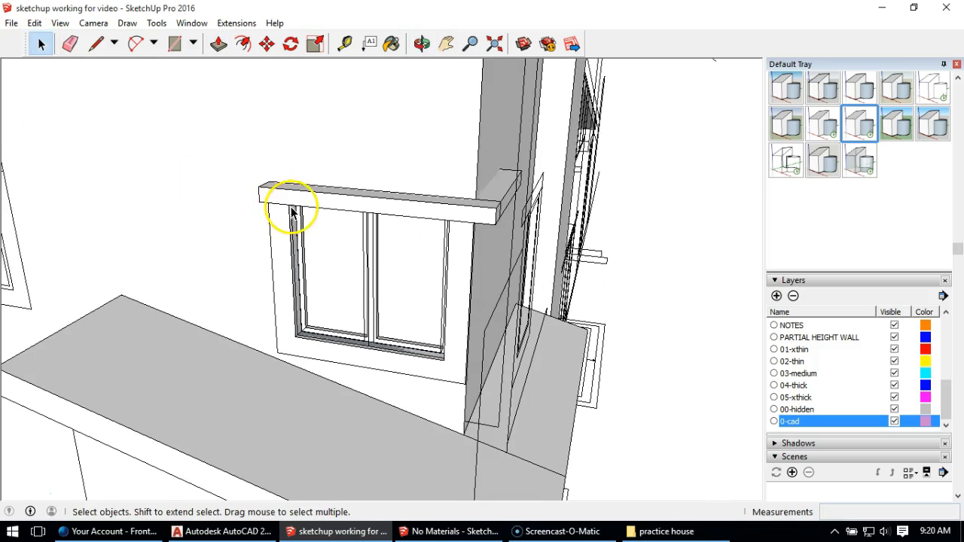
pyautogui.rightClick(290, 204)
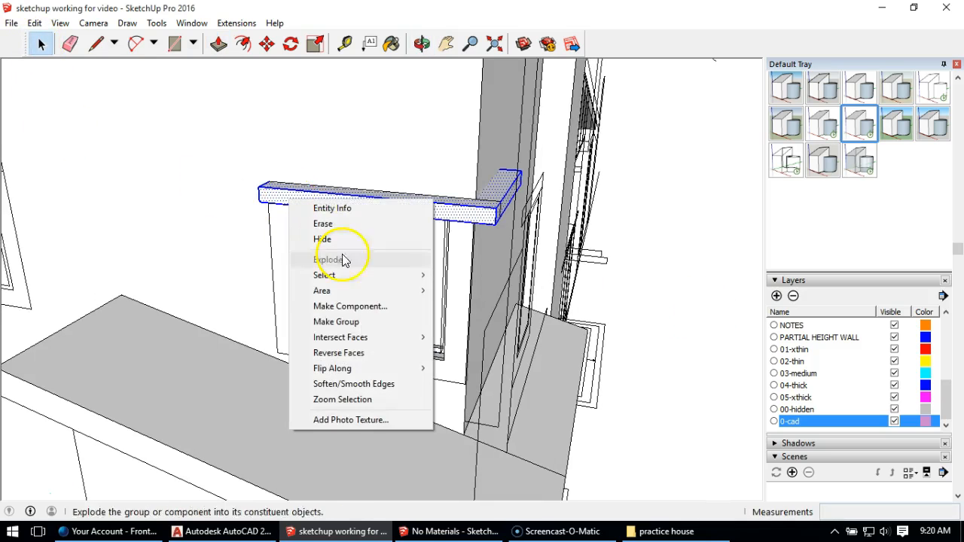
pyautogui.click(375, 322)
# Step: Inspect the joint between header, trim and window frame up close and hide the 0-cad layer
pyautogui.moveTo(345, 355); pyautogui.dragTo(325, 234, button='middle')
pyautogui.moveTo(306, 203)
pyautogui.mouseDown(button='middle')
pyautogui.moveTo(286, 155)
pyautogui.moveTo(304, 170)
pyautogui.moveTo(463, 193)
pyautogui.moveTo(311, 213)
pyautogui.mouseUp(button='middle')
pyautogui.moveTo(379, 194); pyautogui.dragTo(248, 211, button='middle')
pyautogui.scroll(6, 344, 168)
pyautogui.moveTo(347, 211); pyautogui.dragTo(328, 151, button='middle')
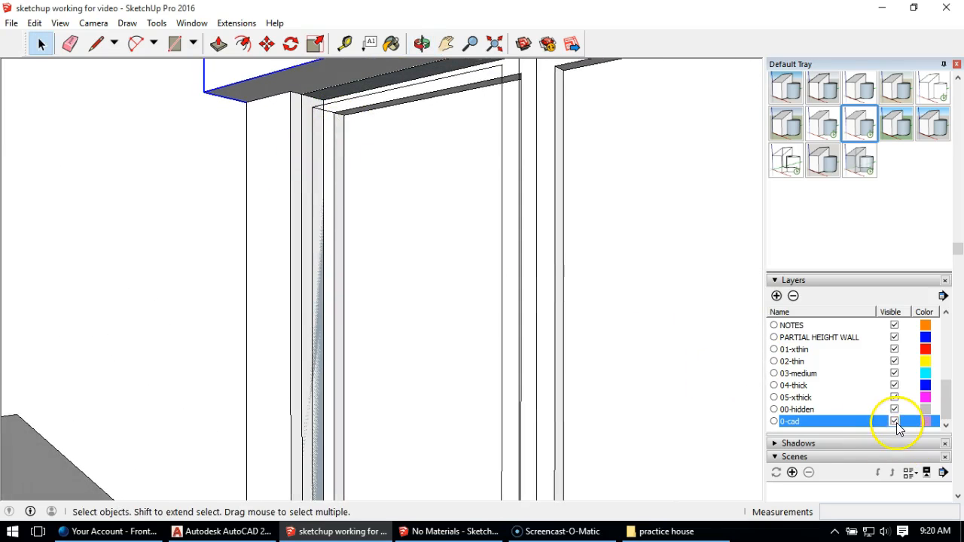
pyautogui.moveTo(340, 264); pyautogui.dragTo(419, 387, button='middle')
pyautogui.scroll(-2, 330, 335)
pyautogui.scroll(-1, 329, 312)
# Step: Undo the deletion of the window frame and open its group for editing
pyautogui.click(332, 387)
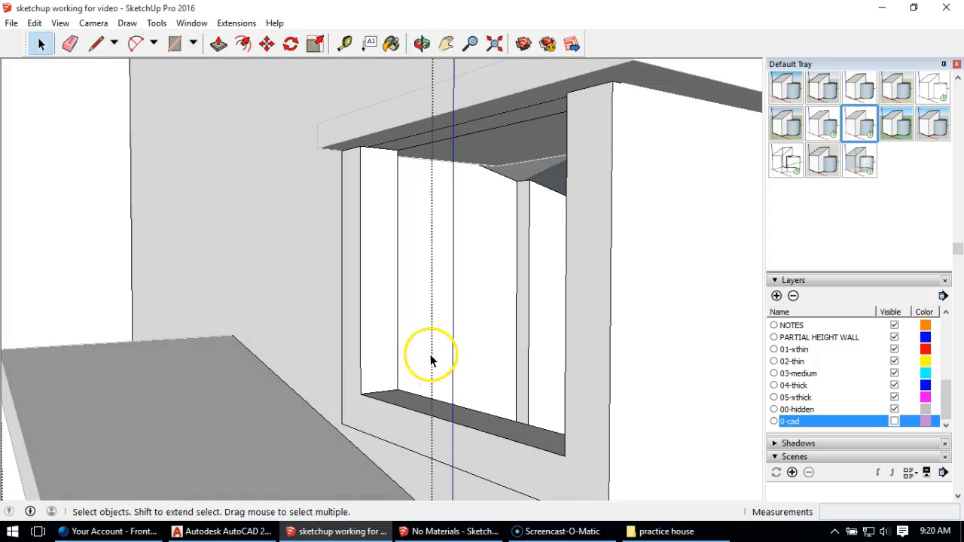
pyautogui.hotkey('ctrl', 'z')
pyautogui.doubleClick(461, 238)
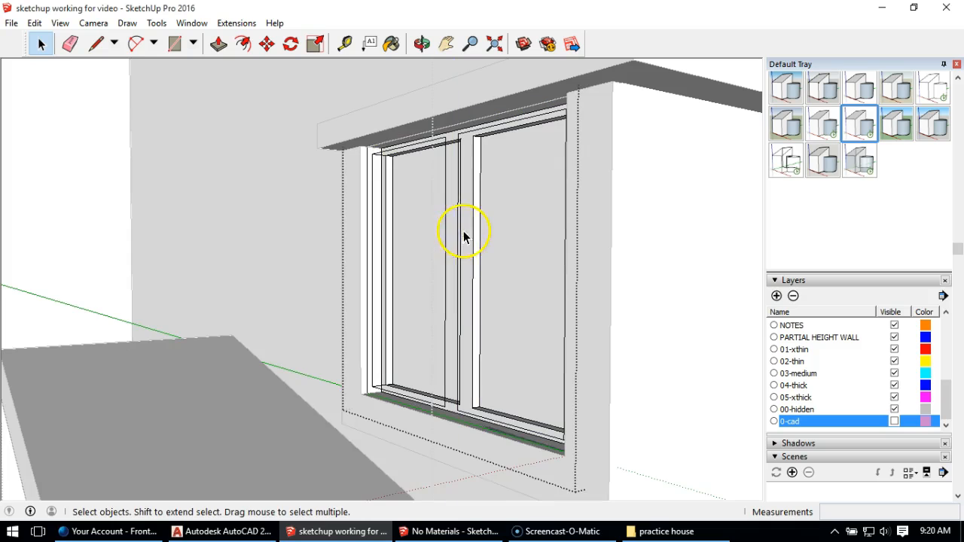
# Step: Delete the stray edges around the window's left pane, undoing the deletion that removes the pane's face
pyautogui.moveTo(394, 157); pyautogui.dragTo(351, 153, button='middle')
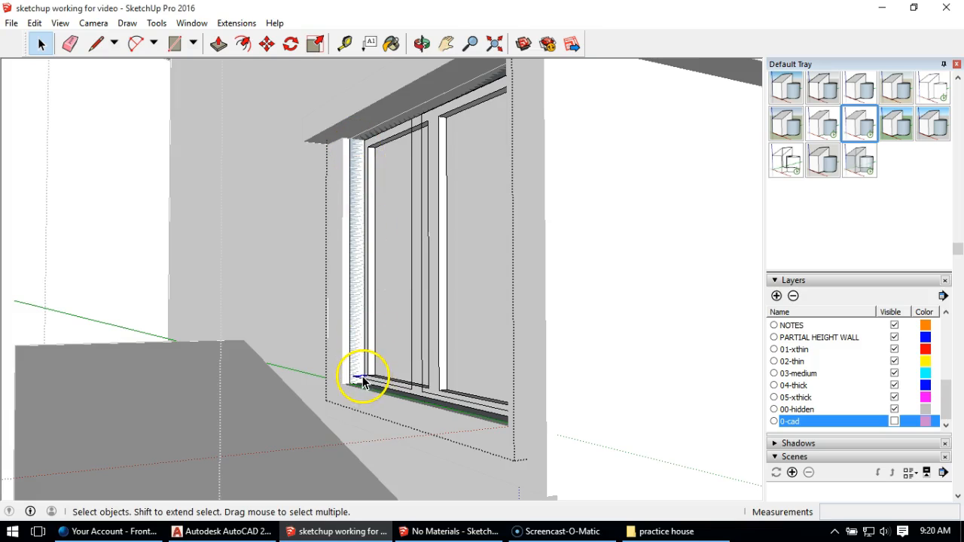
pyautogui.click(410, 375)
pyautogui.press('Delete')
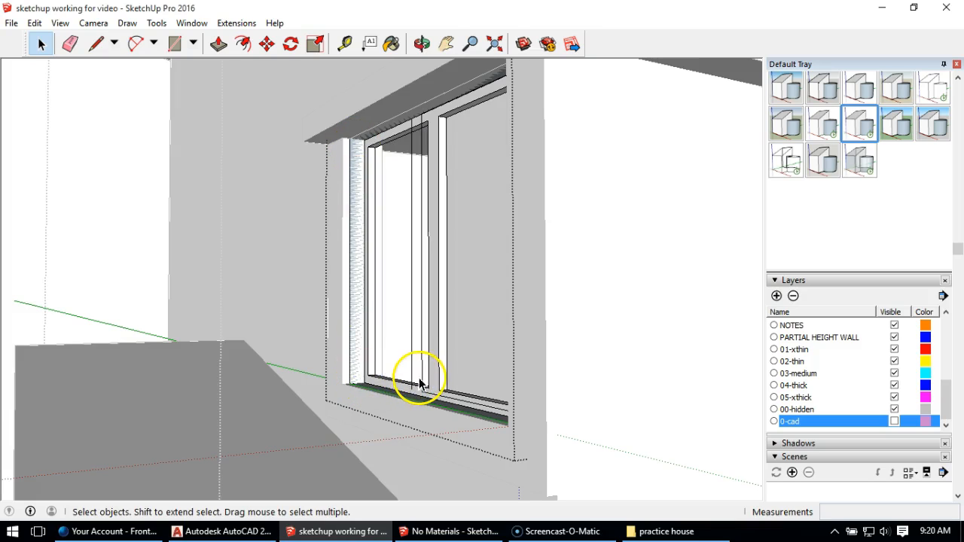
pyautogui.hotkey('ctrl', 'z')
pyautogui.press('Delete')
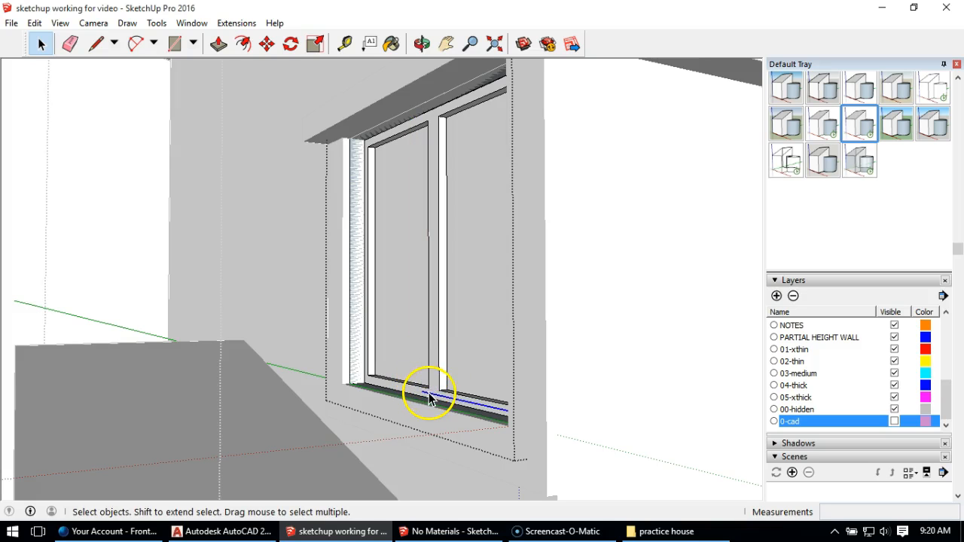
# Step: Delete the remaining stray edges along the bottom and at the lower corner of the front window's frame
pyautogui.moveTo(461, 260); pyautogui.dragTo(644, 344, button='middle')
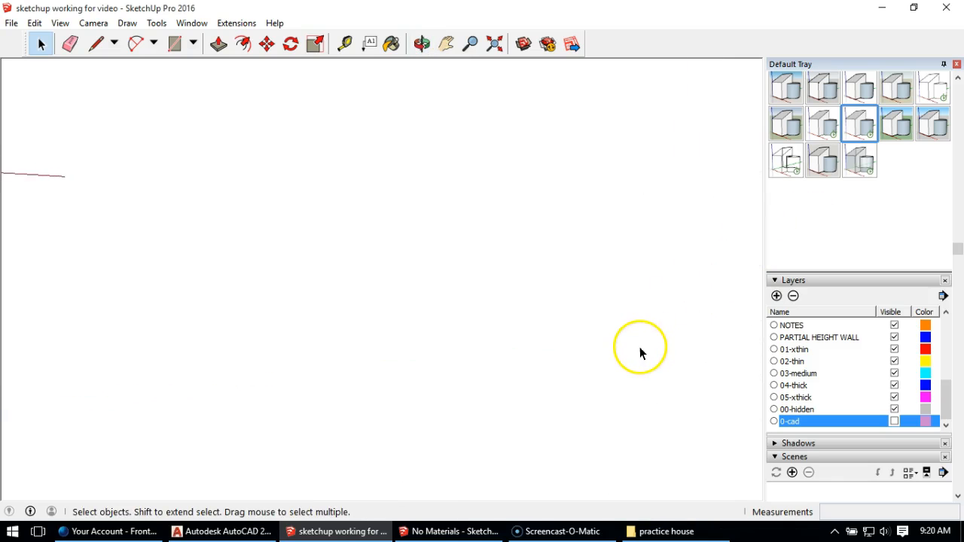
pyautogui.scroll(-5, 573, 343)
pyautogui.scroll(8, 512, 348)
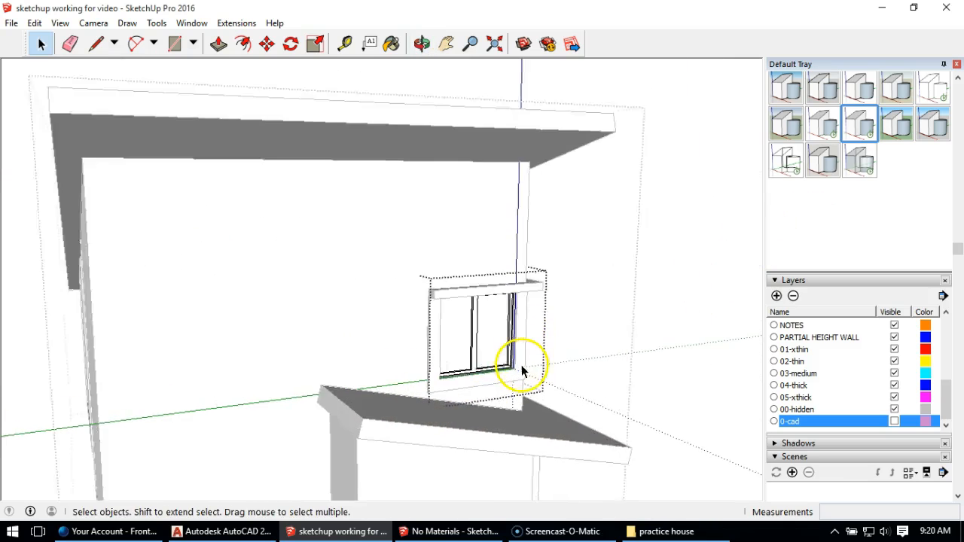
pyautogui.scroll(6, 521, 368)
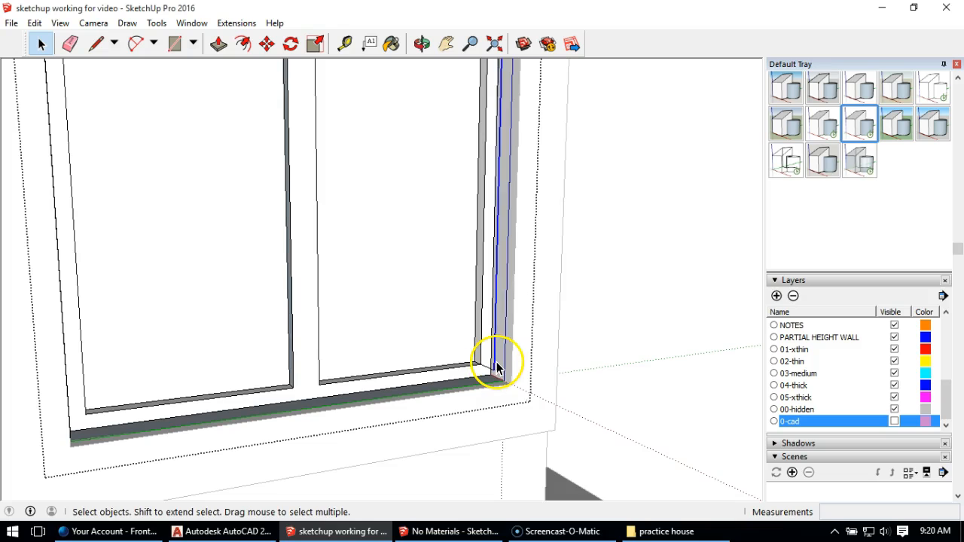
pyautogui.click(495, 375)
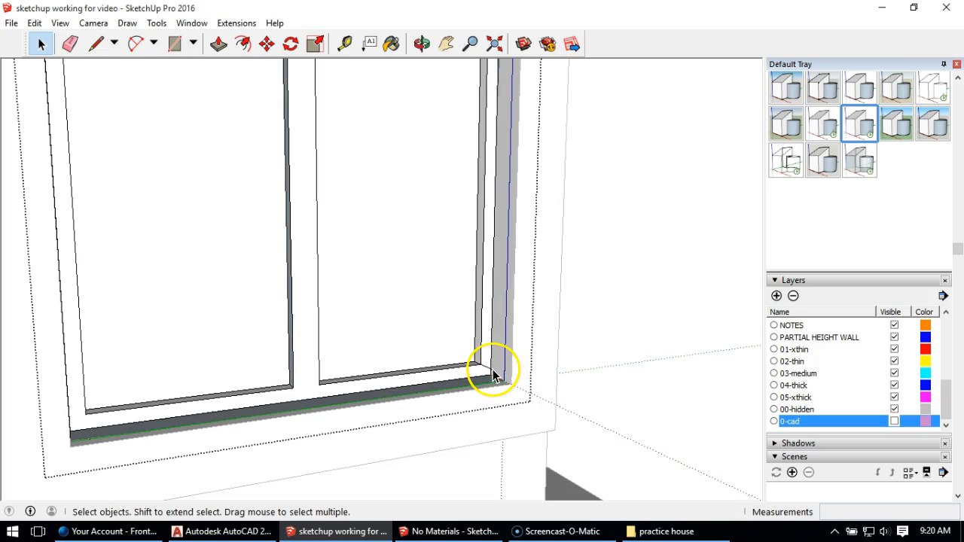
pyautogui.scroll(-8, 624, 306)
pyautogui.scroll(5, 610, 308)
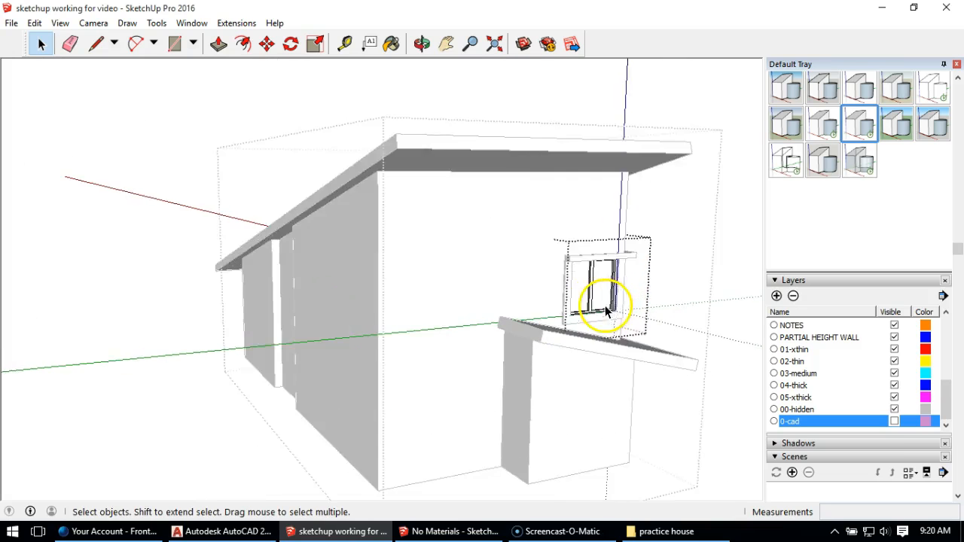
pyautogui.moveTo(621, 290); pyautogui.dragTo(369, 266, button='middle')
pyautogui.scroll(-3, 369, 265)
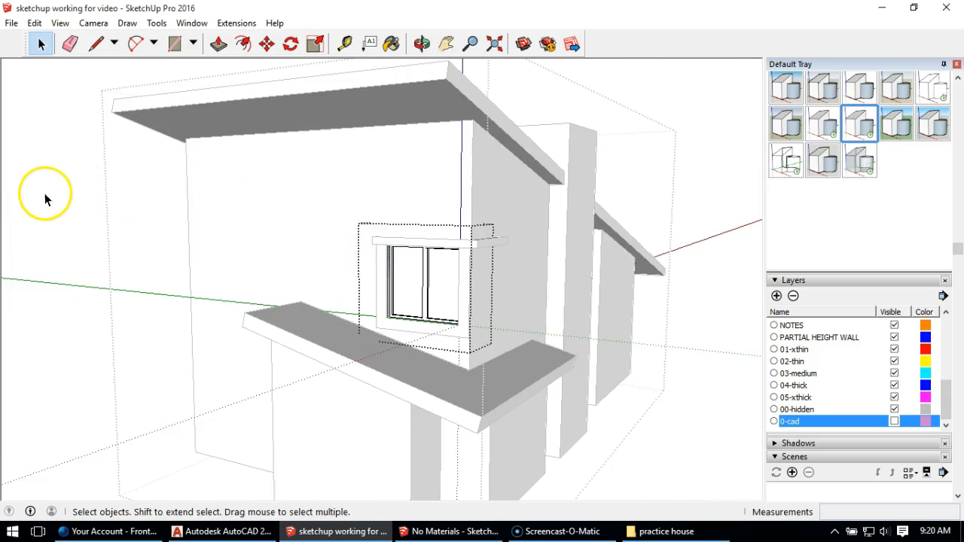
# Step: Close the open window group and turn the 0-cad layer back on
pyautogui.click(46, 200)
pyautogui.click(895, 422)
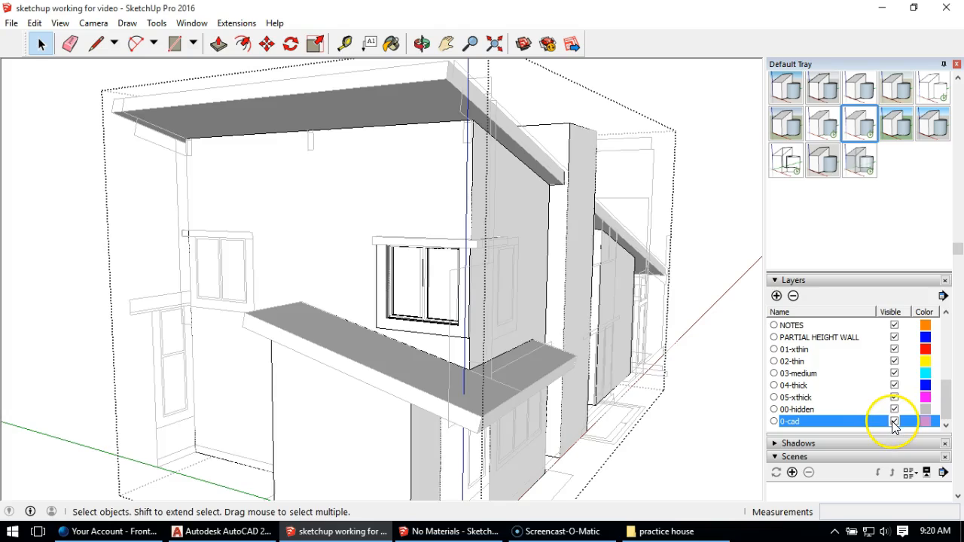
pyautogui.moveTo(495, 316); pyautogui.dragTo(456, 298, button='middle')
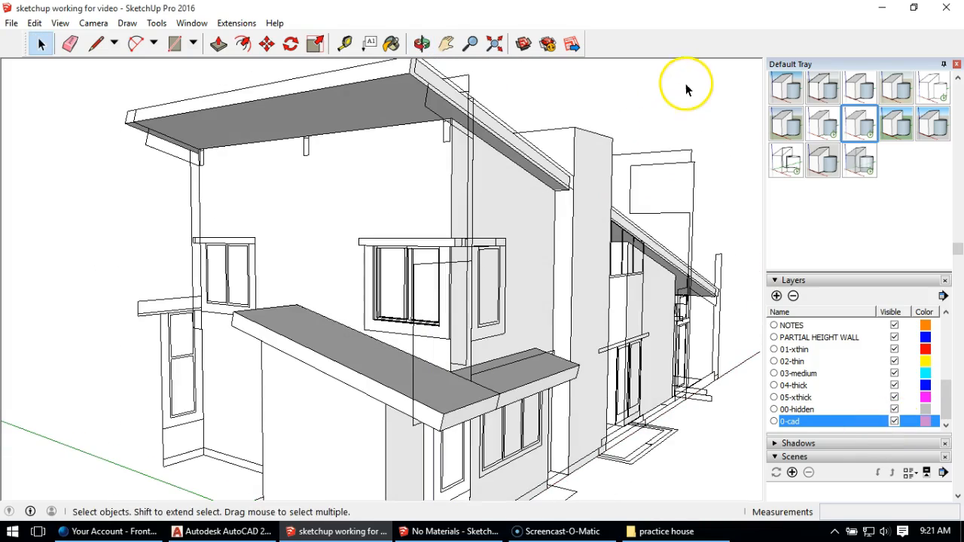
pyautogui.moveTo(503, 340); pyautogui.dragTo(555, 430, button='middle')
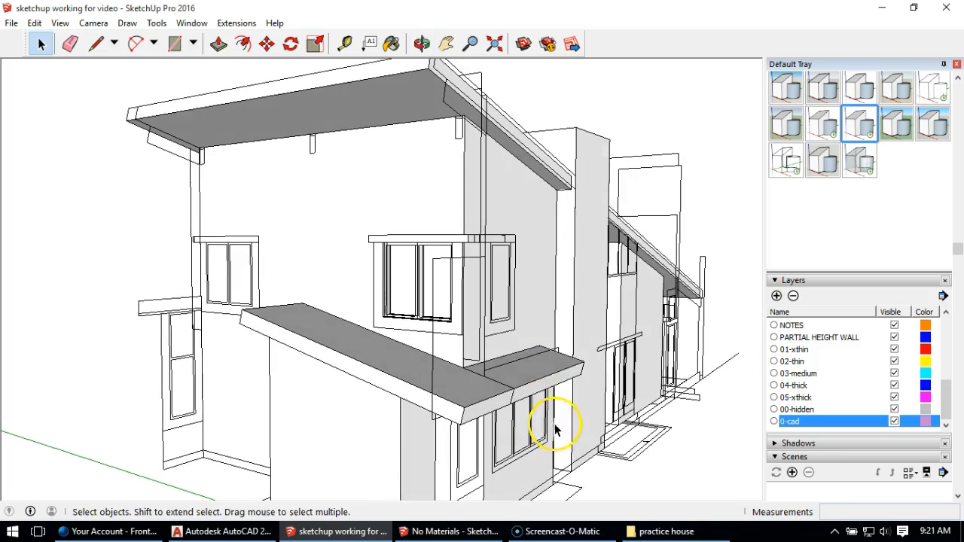
# Step: Move the side-elevation CAD drawing 1' 6" by the lower corner of its window trim outline so it lines up with the front trim
pyautogui.click(505, 322)
pyautogui.moveTo(499, 312); pyautogui.dragTo(452, 189, button='middle')
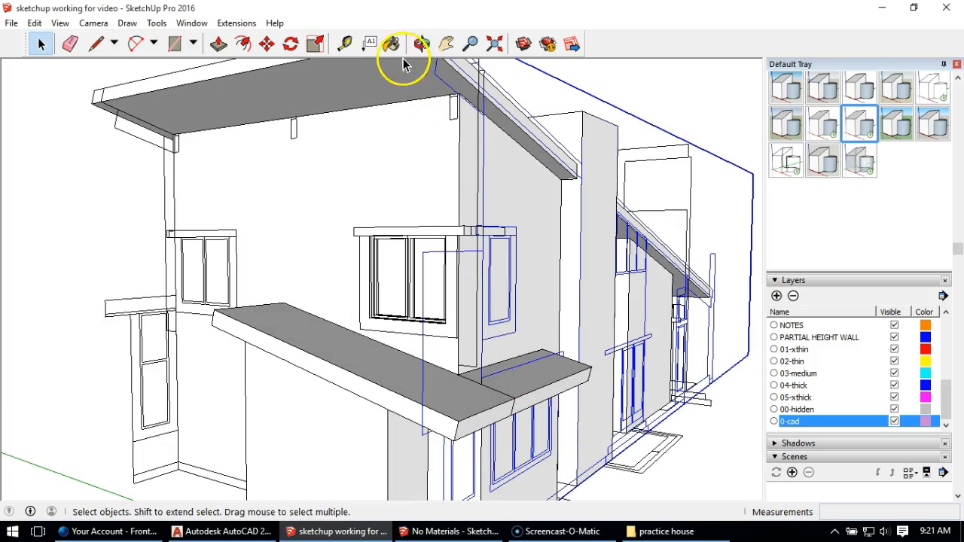
pyautogui.click(266, 45)
pyautogui.scroll(5, 534, 213)
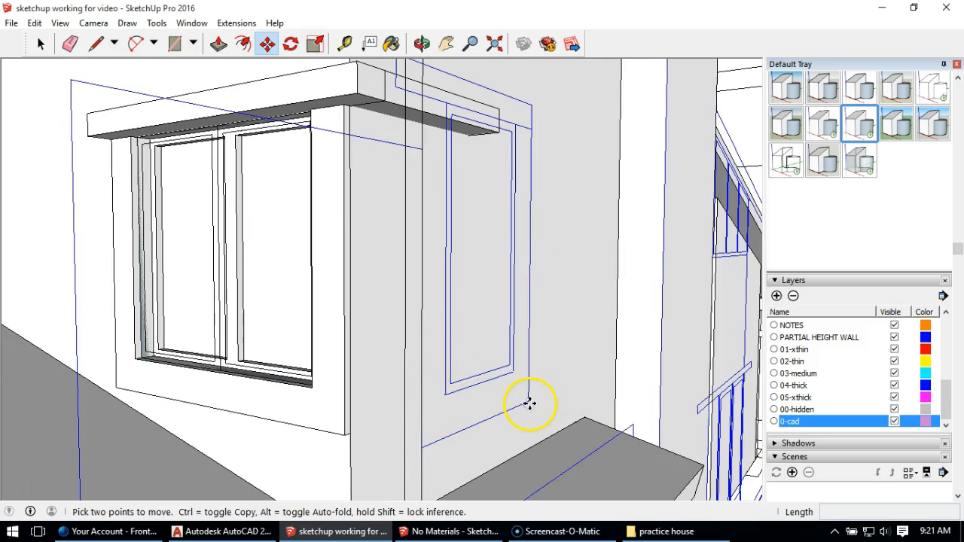
pyautogui.click(530, 404)
pyautogui.click(468, 391)
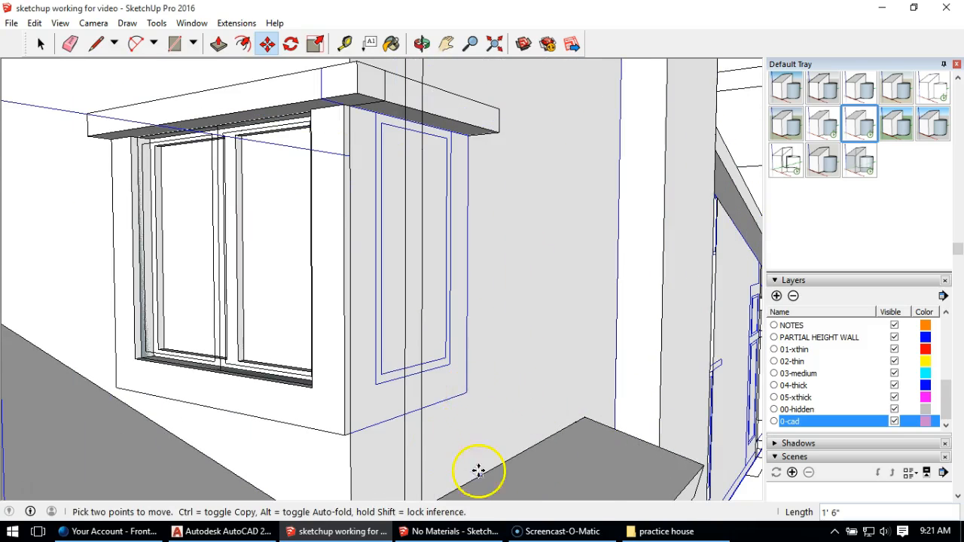
# Step: Open the house group for editing and draw a rectangle on the side wall over the window's outer frame outline
pyautogui.moveTo(513, 413); pyautogui.dragTo(422, 392, button='middle')
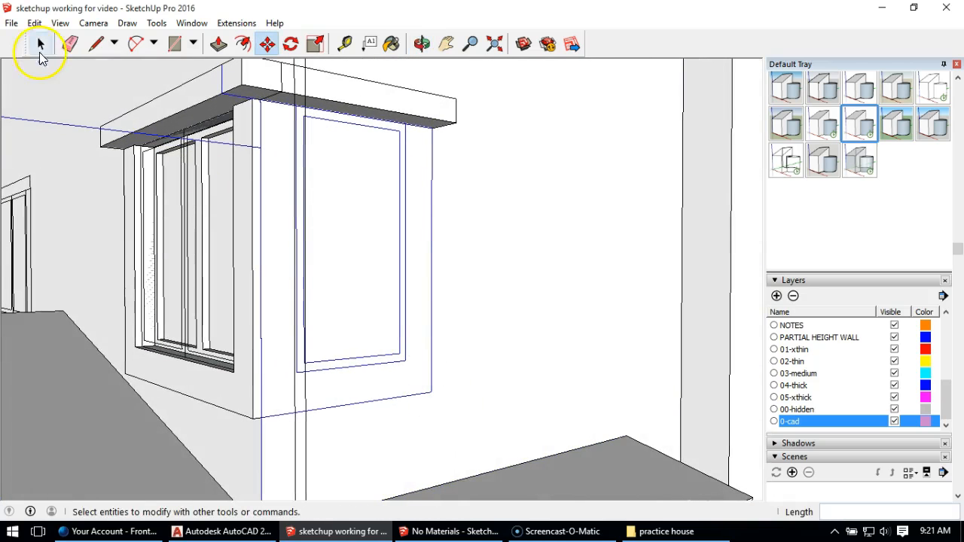
pyautogui.click(41, 45)
pyautogui.doubleClick(541, 236)
pyautogui.moveTo(541, 280)
pyautogui.mouseDown(button='middle')
pyautogui.moveTo(602, 258)
pyautogui.moveTo(557, 274)
pyautogui.mouseUp(button='middle')
pyautogui.click(175, 44)
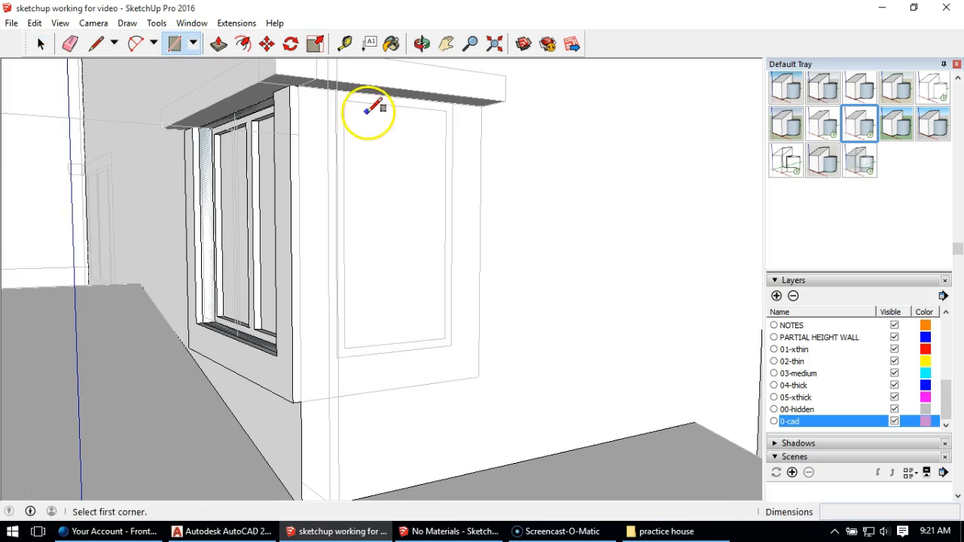
pyautogui.click(452, 102)
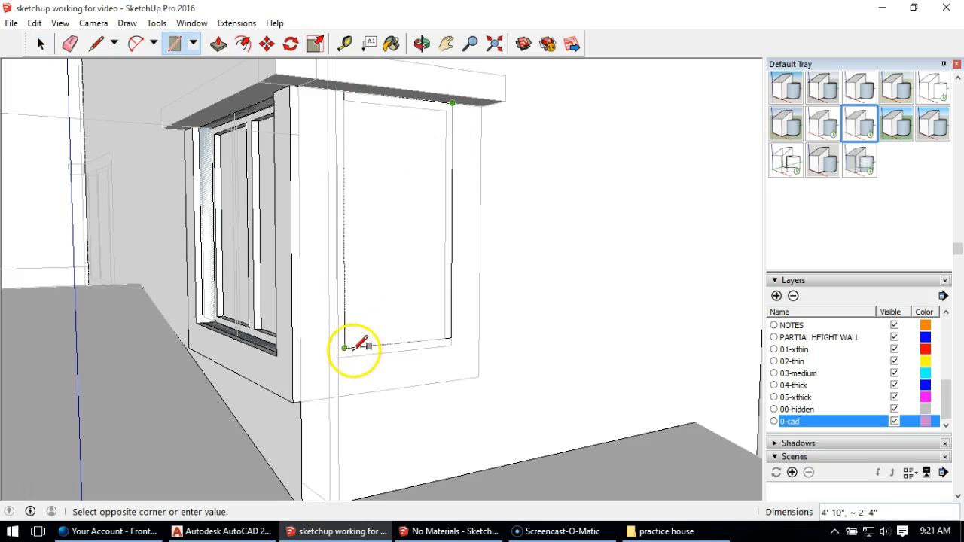
# Step: Push the window rectangle 9" through the side wall to cut the opening
pyautogui.click(218, 43)
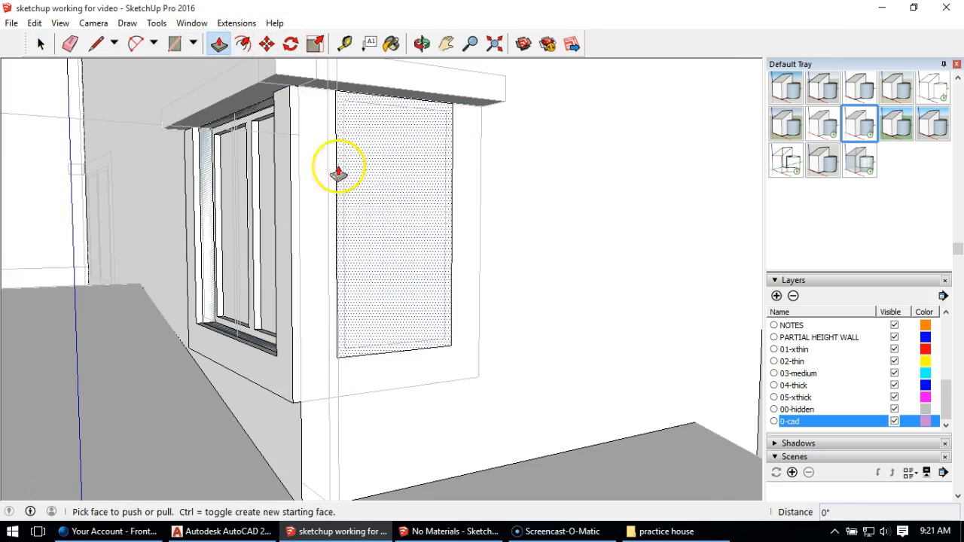
pyautogui.moveTo(399, 274); pyautogui.dragTo(373, 199)
pyautogui.moveTo(373, 200); pyautogui.dragTo(409, 312, button='middle')
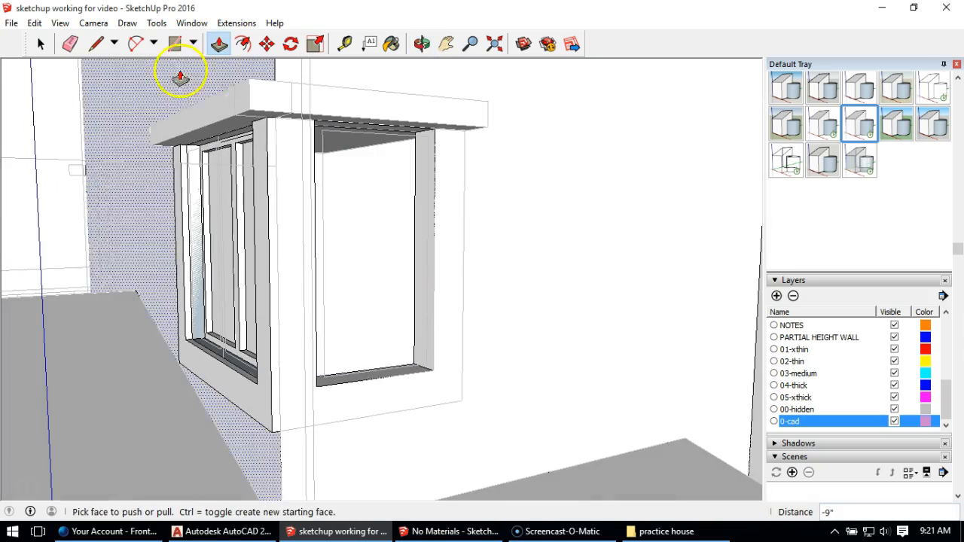
pyautogui.click(96, 45)
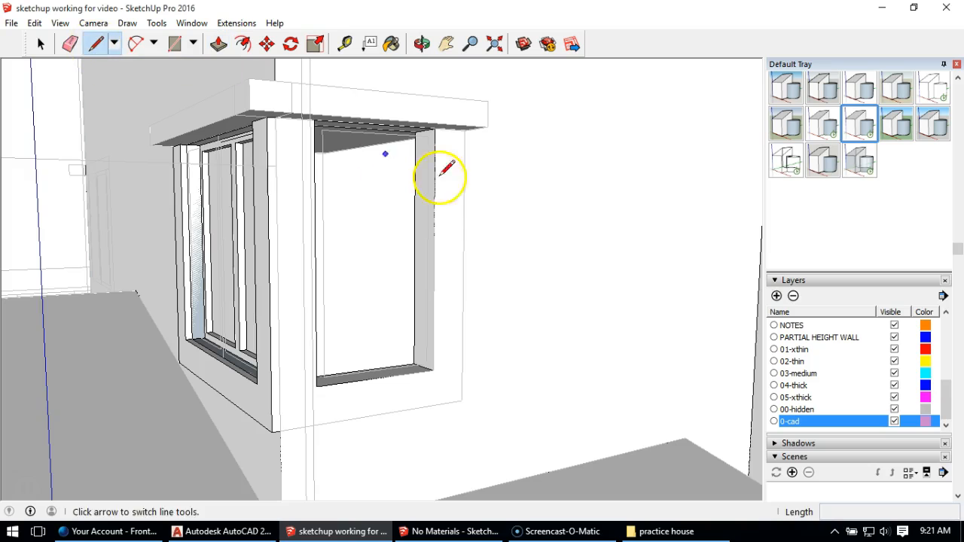
pyautogui.click(174, 43)
pyautogui.scroll(4, 407, 145)
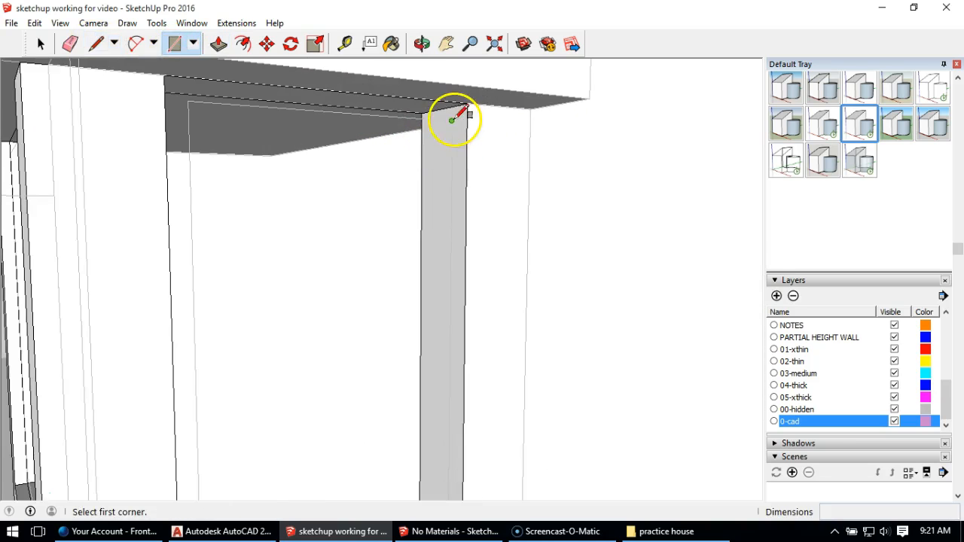
pyautogui.click(453, 120)
pyautogui.scroll(-1, 453, 126)
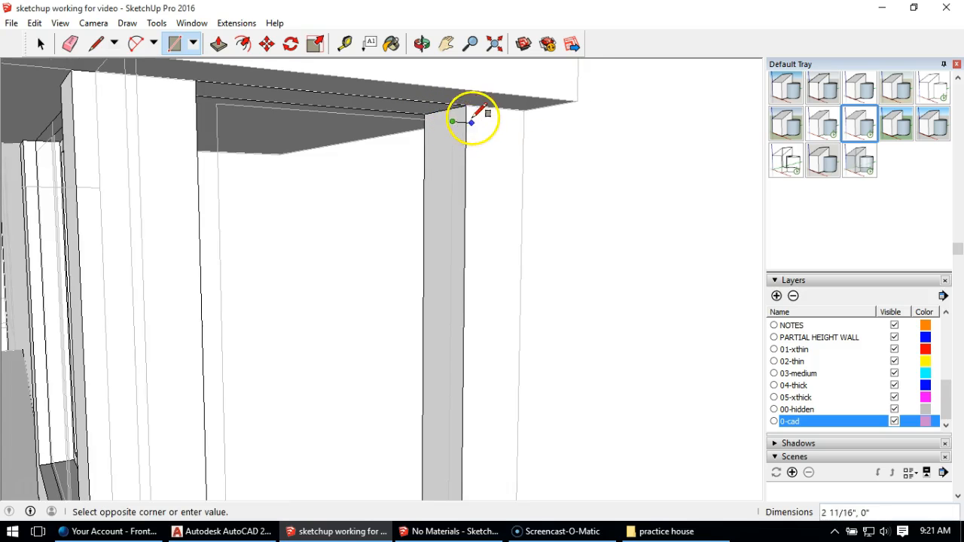
pyautogui.press('Escape')
# Step: Draw a rectangle across the side window opening between its diagonally opposite outer corners
pyautogui.moveTo(473, 105); pyautogui.dragTo(482, 119, button='middle')
pyautogui.click(470, 88)
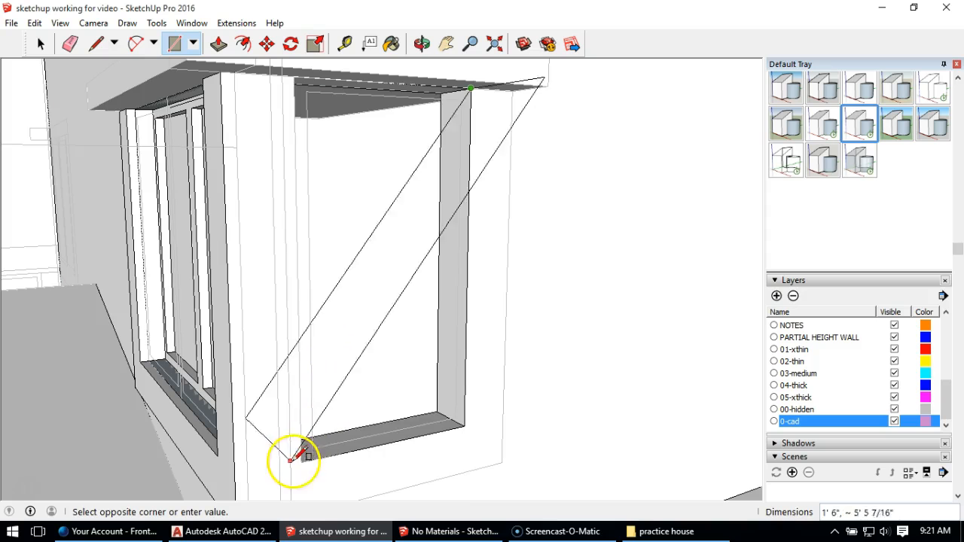
pyautogui.click(302, 462)
pyautogui.moveTo(409, 293)
pyautogui.mouseDown(button='middle')
pyautogui.moveTo(437, 289)
pyautogui.moveTo(416, 289)
pyautogui.mouseUp(button='middle')
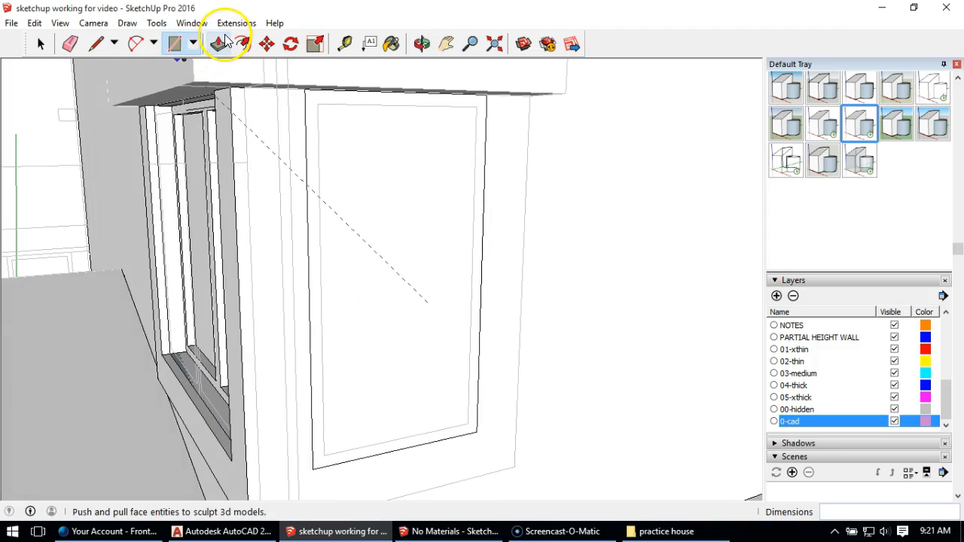
pyautogui.click(219, 43)
pyautogui.click(42, 44)
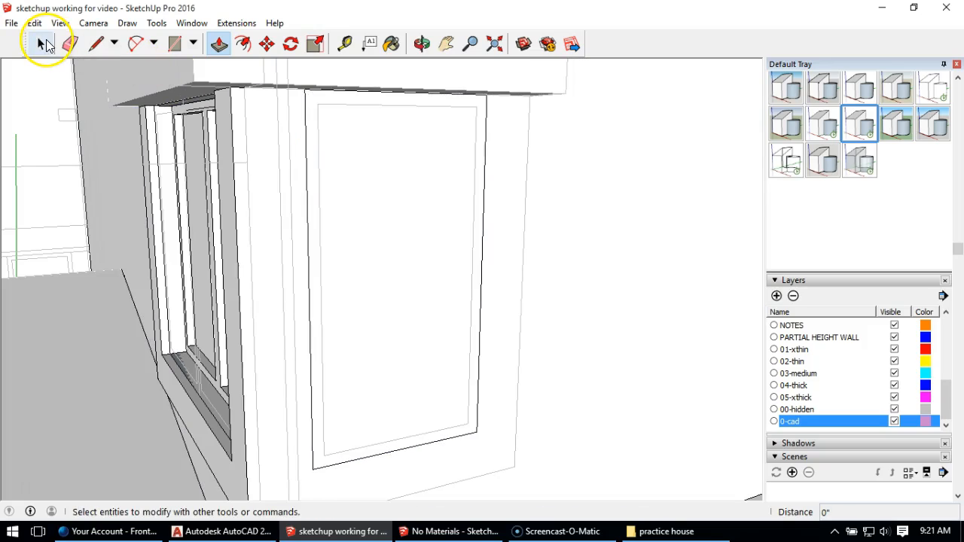
pyautogui.press('p')
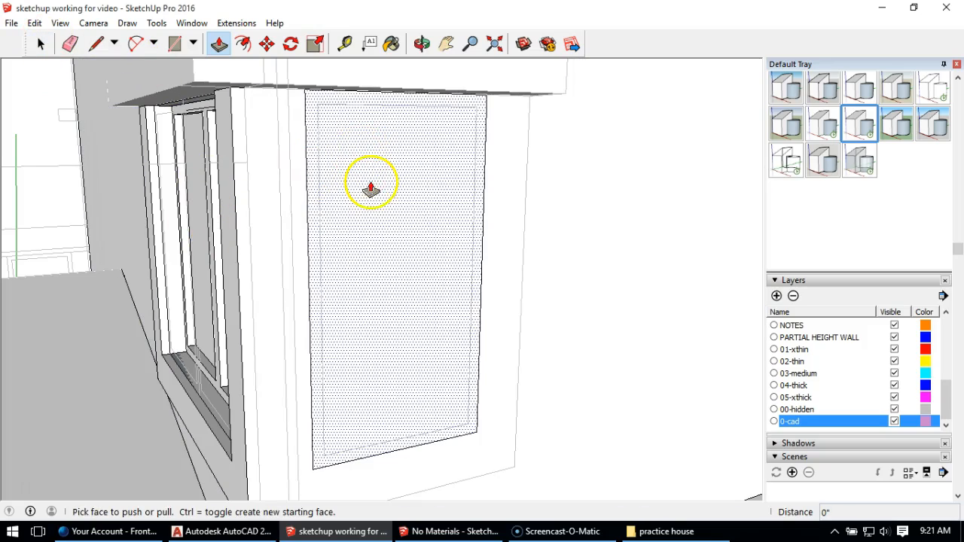
# Step: Draw a rectangle of about 4' 8" by 2' 4 1/4" inside the window face, following the CAD outline of the pane
pyautogui.click(174, 43)
pyautogui.click(318, 102)
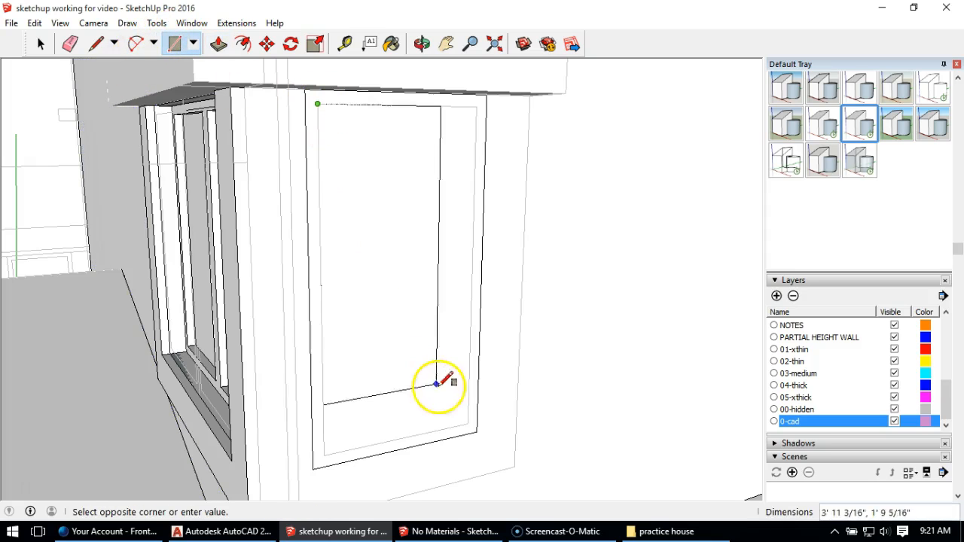
pyautogui.click(462, 420)
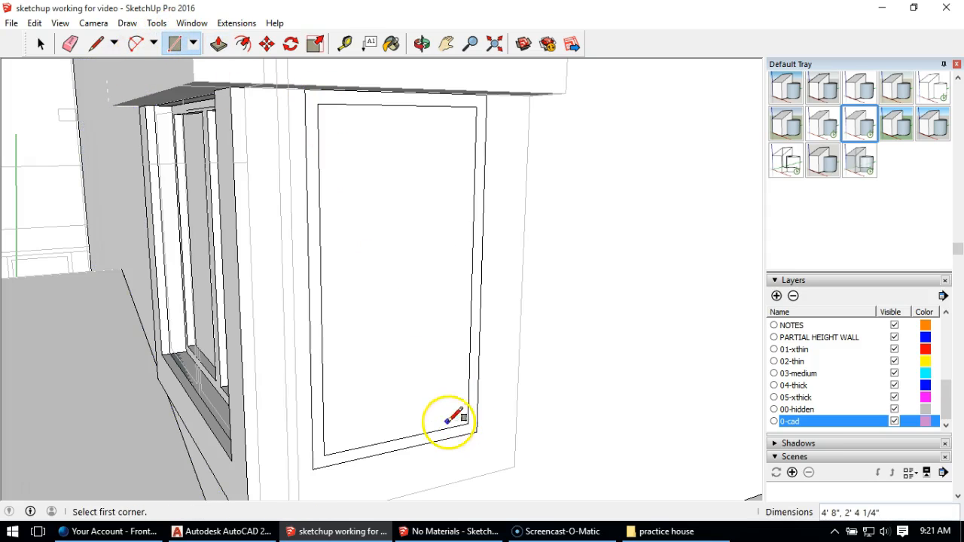
# Step: Push the side window's pane face in 6" and the surrounding frame face in 4"
pyautogui.click(218, 43)
pyautogui.click(403, 343)
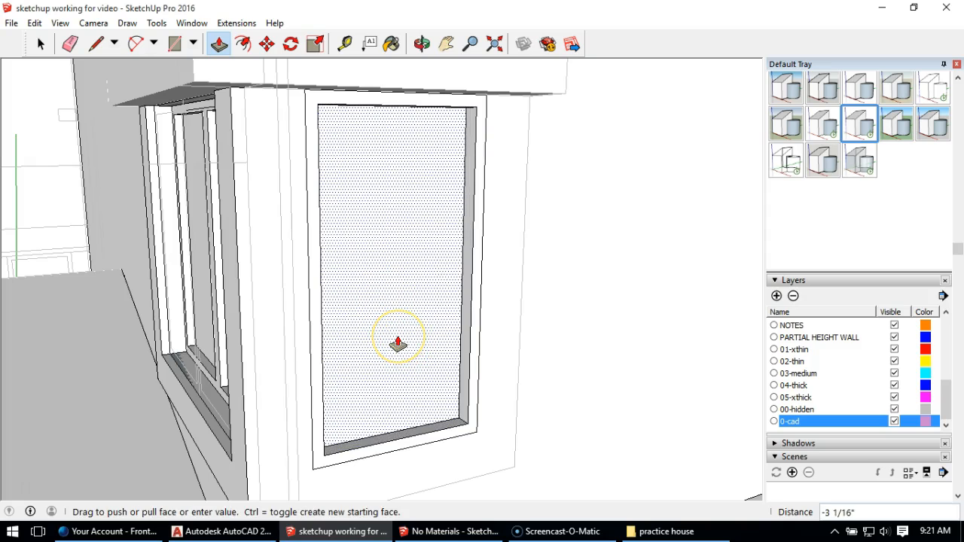
pyautogui.press('Return')
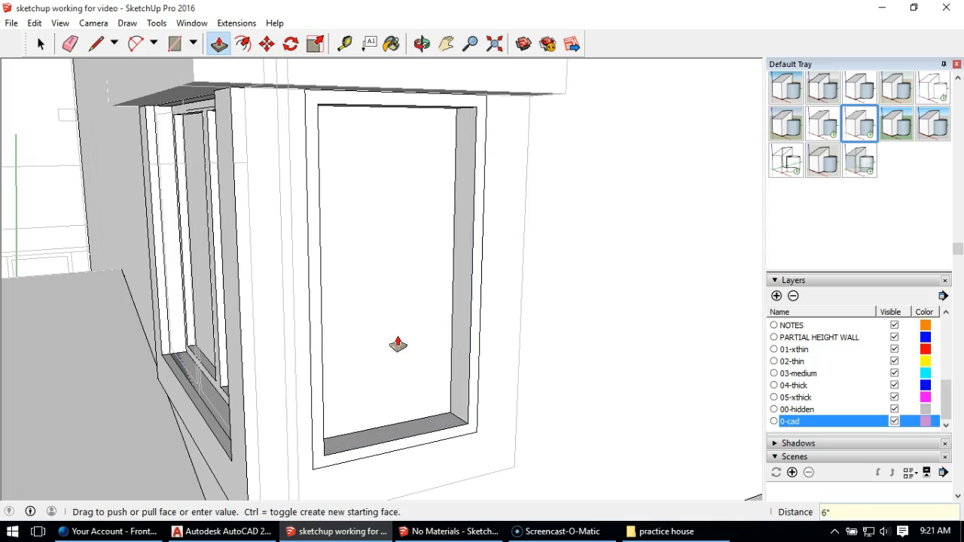
pyautogui.click(387, 102)
pyautogui.click(376, 110)
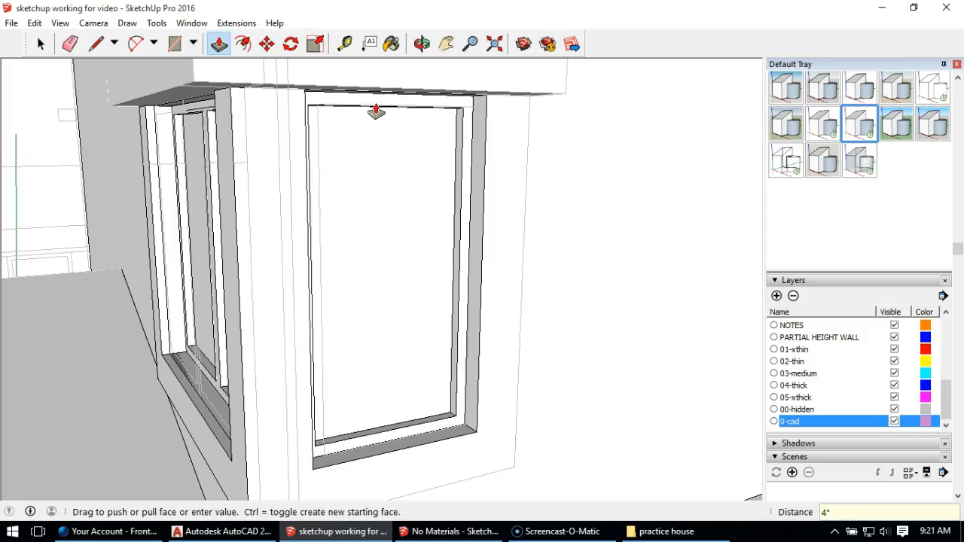
# Step: Draw lines along the side window's CAD trim outline, across its lower edge and up its far side to the header
pyautogui.moveTo(419, 279)
pyautogui.mouseDown(button='middle')
pyautogui.moveTo(420, 310)
pyautogui.moveTo(366, 286)
pyautogui.moveTo(280, 276)
pyautogui.moveTo(172, 304)
pyautogui.moveTo(111, 246)
pyautogui.moveTo(118, 221)
pyautogui.moveTo(65, 187)
pyautogui.moveTo(98, 259)
pyautogui.moveTo(181, 272)
pyautogui.moveTo(170, 260)
pyautogui.mouseUp(button='middle')
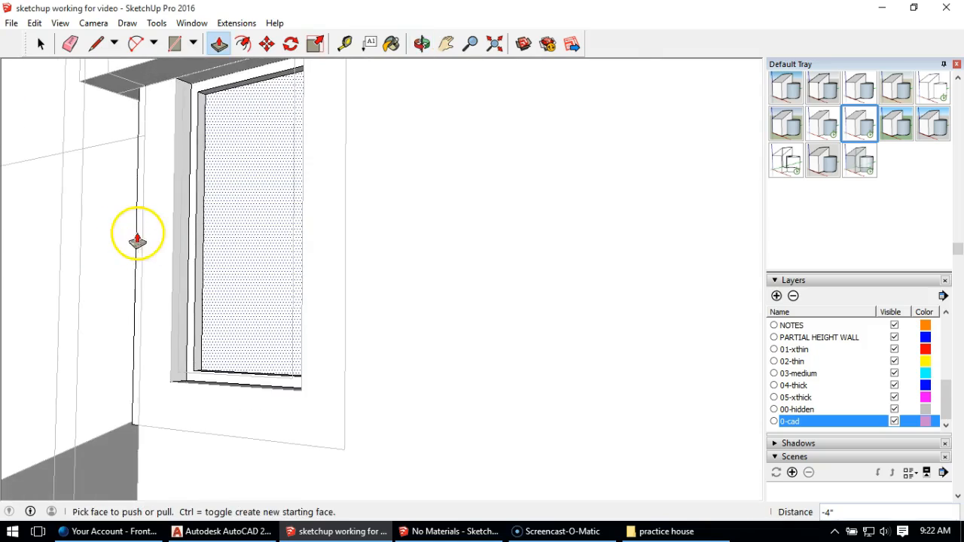
pyautogui.moveTo(188, 219)
pyautogui.mouseDown(button='middle')
pyautogui.moveTo(286, 226)
pyautogui.moveTo(249, 196)
pyautogui.mouseUp(button='middle')
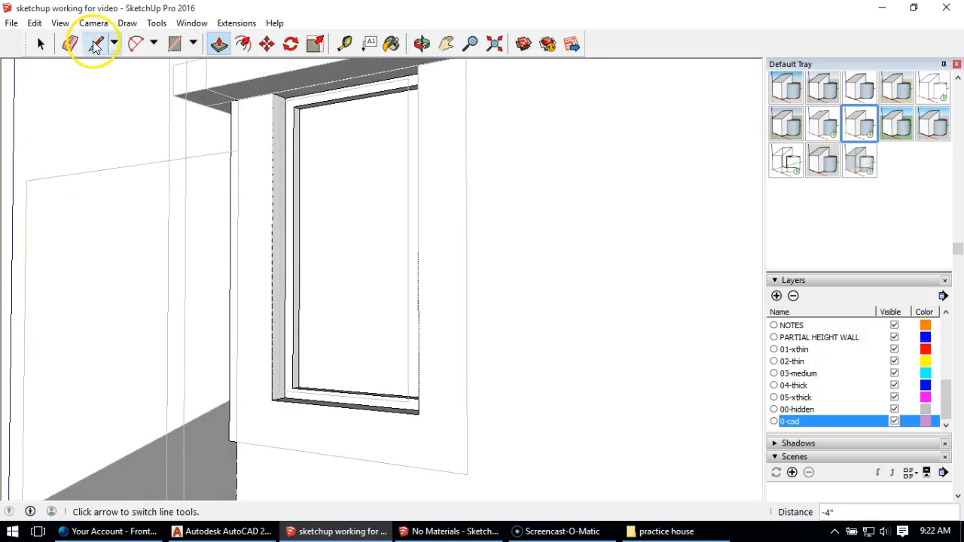
pyautogui.click(93, 47)
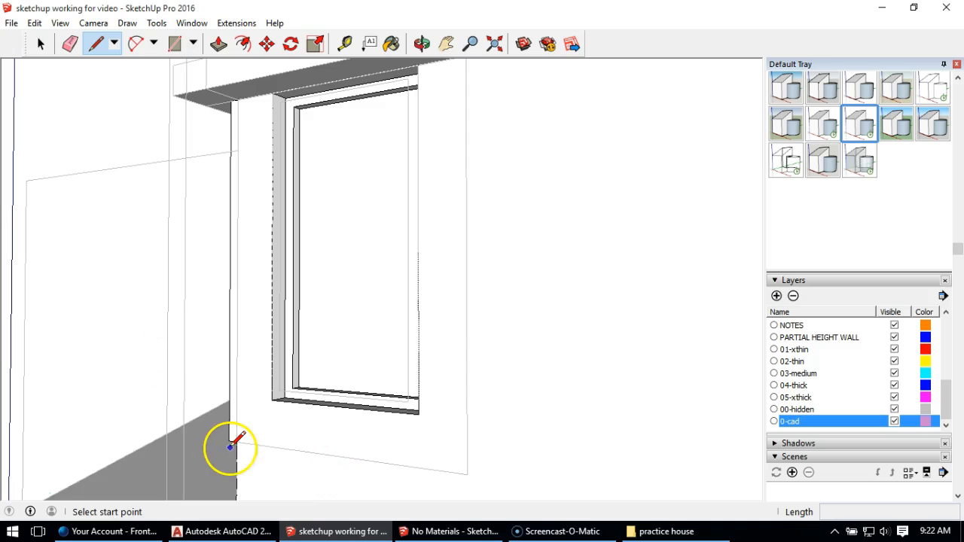
pyautogui.click(229, 440)
pyautogui.click(467, 468)
pyautogui.moveTo(467, 108); pyautogui.dragTo(466, 146, button='middle')
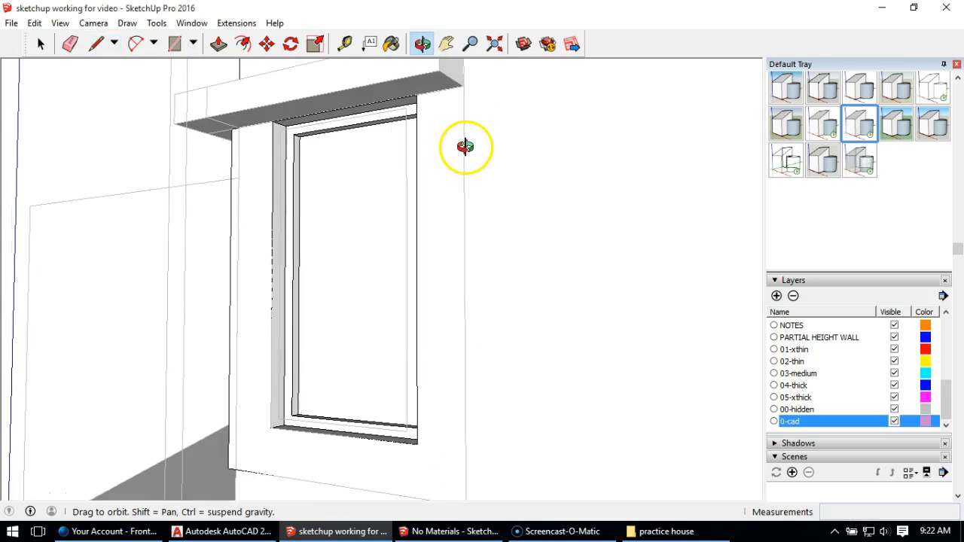
pyautogui.click(464, 85)
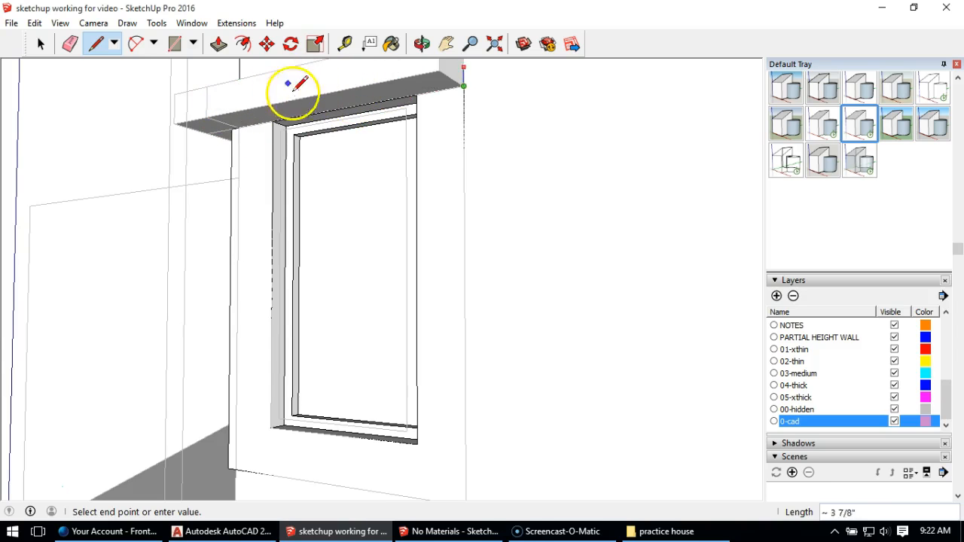
pyautogui.click(219, 44)
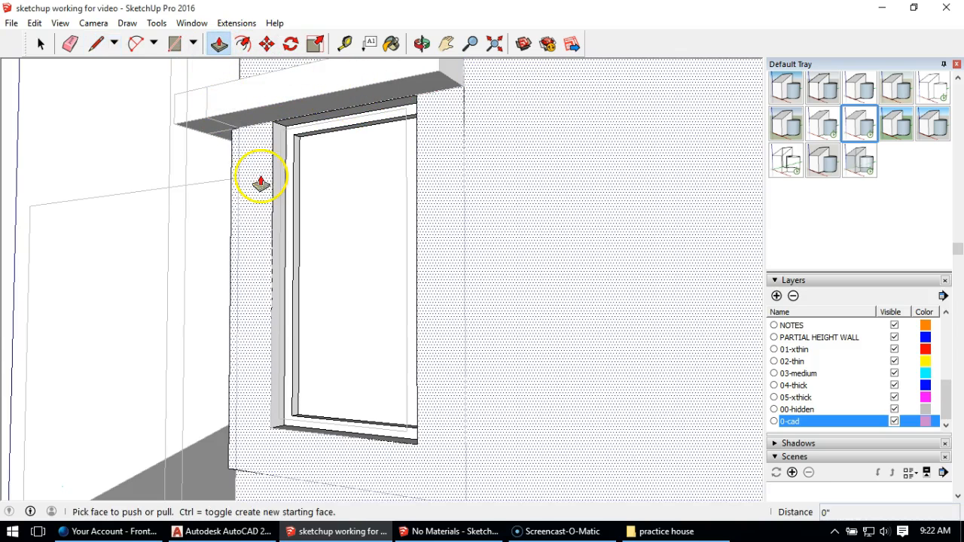
pyautogui.moveTo(497, 234); pyautogui.dragTo(491, 200, button='middle')
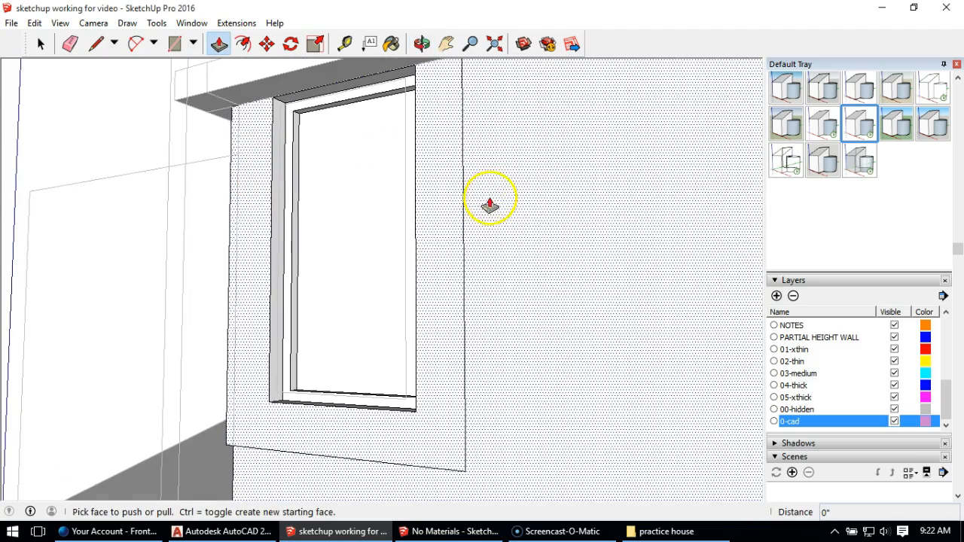
# Step: Draw a 9" line under the header from the window opening's upper corner to the trim outline's outer corner
pyautogui.click(94, 46)
pyautogui.moveTo(420, 136); pyautogui.dragTo(420, 140, button='middle')
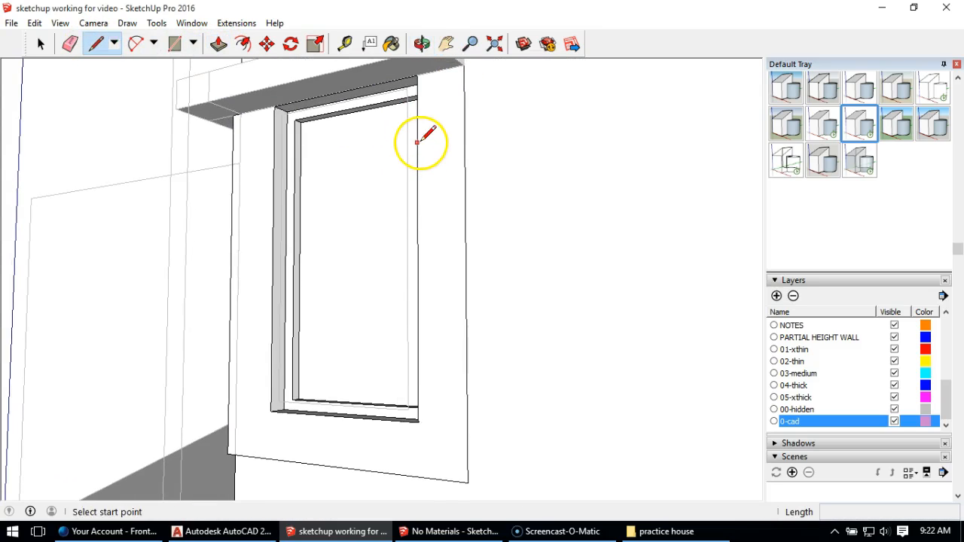
pyautogui.click(464, 65)
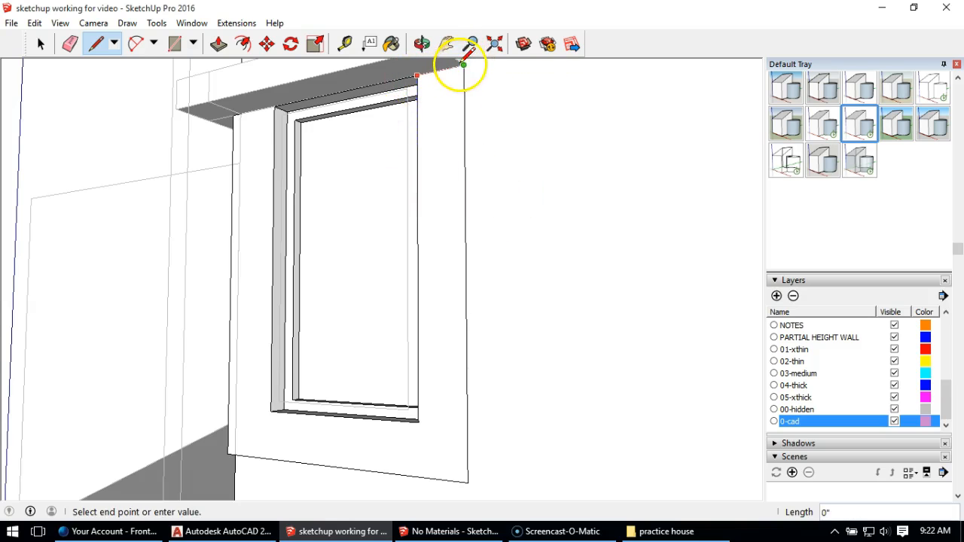
pyautogui.click(421, 239)
pyautogui.click(417, 76)
pyautogui.click(465, 66)
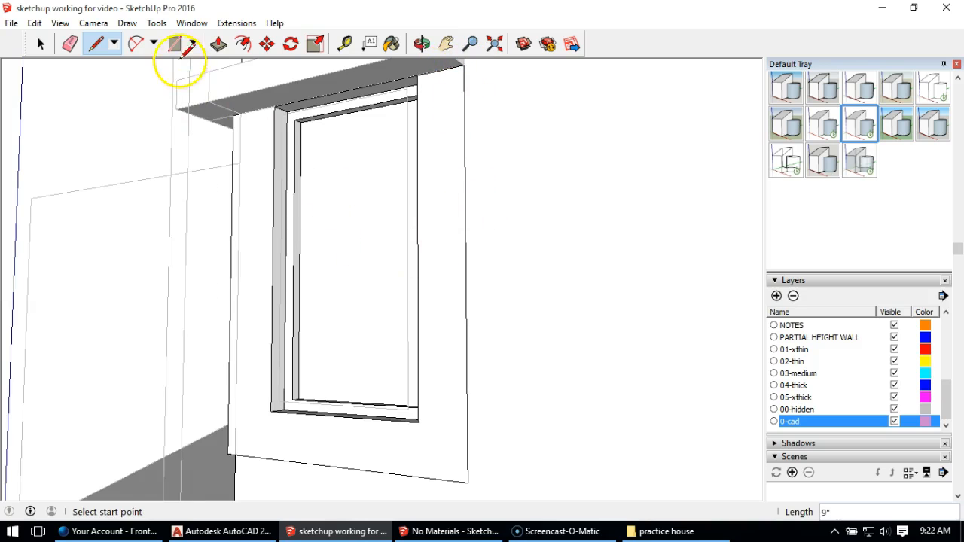
# Step: Check whether the trim outline's outer vertical edge separates the trim face from the side wall
pyautogui.click(218, 44)
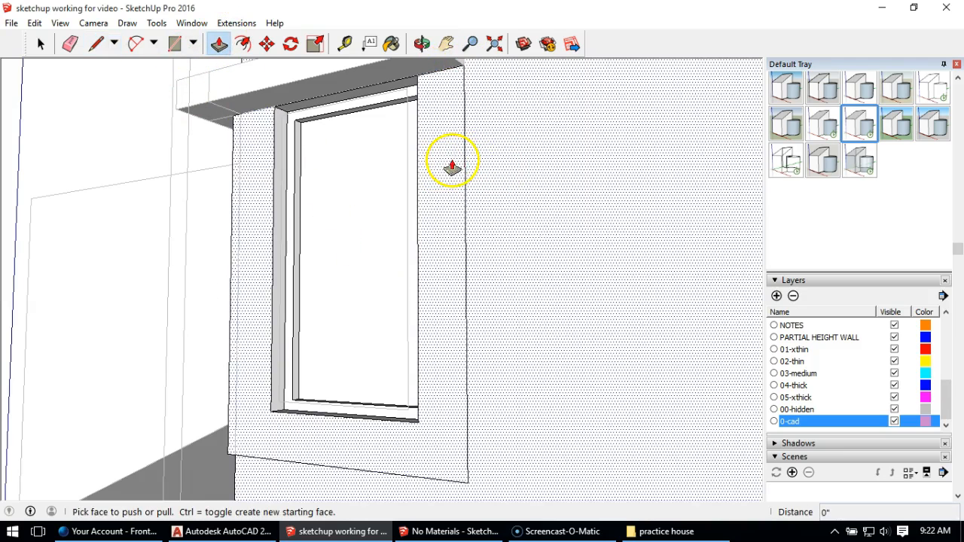
pyautogui.click(41, 44)
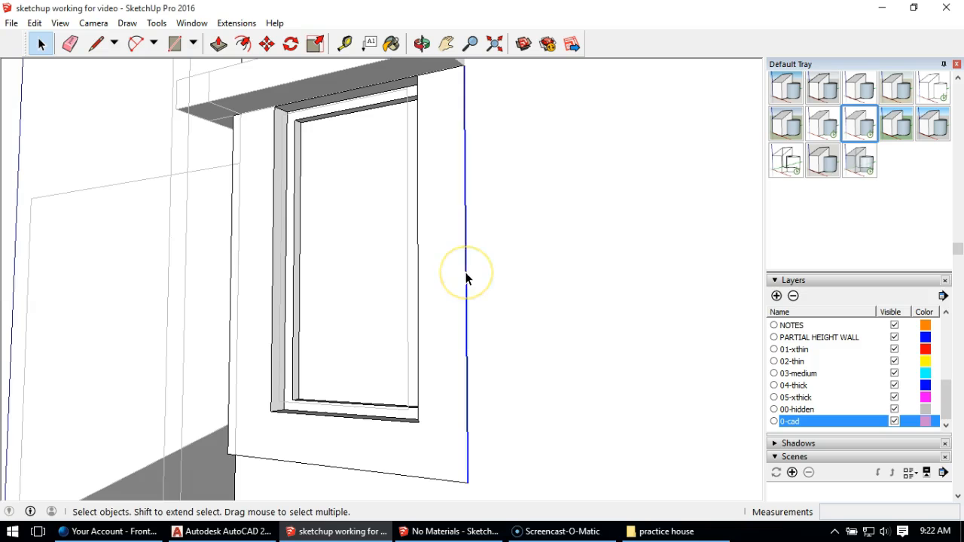
pyautogui.click(465, 278)
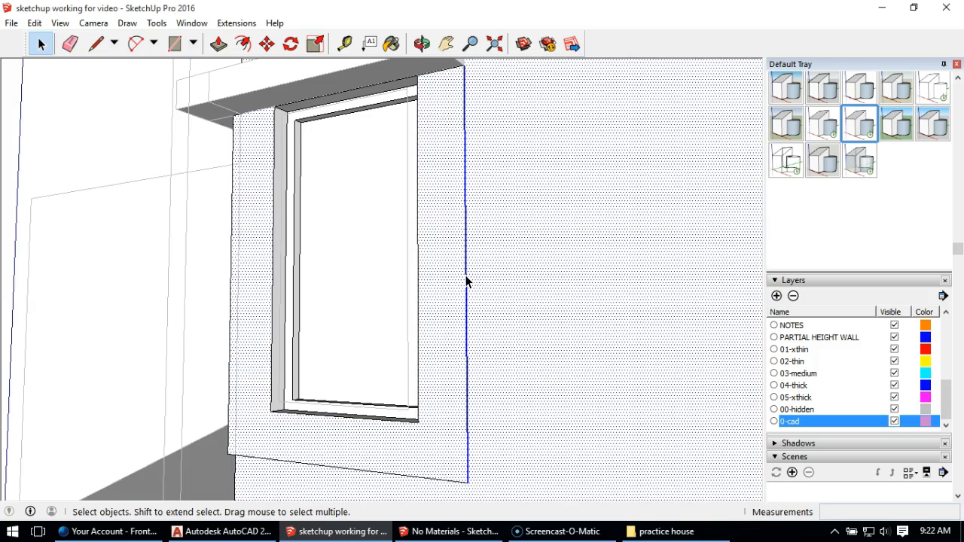
pyautogui.click(466, 281)
pyautogui.doubleClick(467, 276)
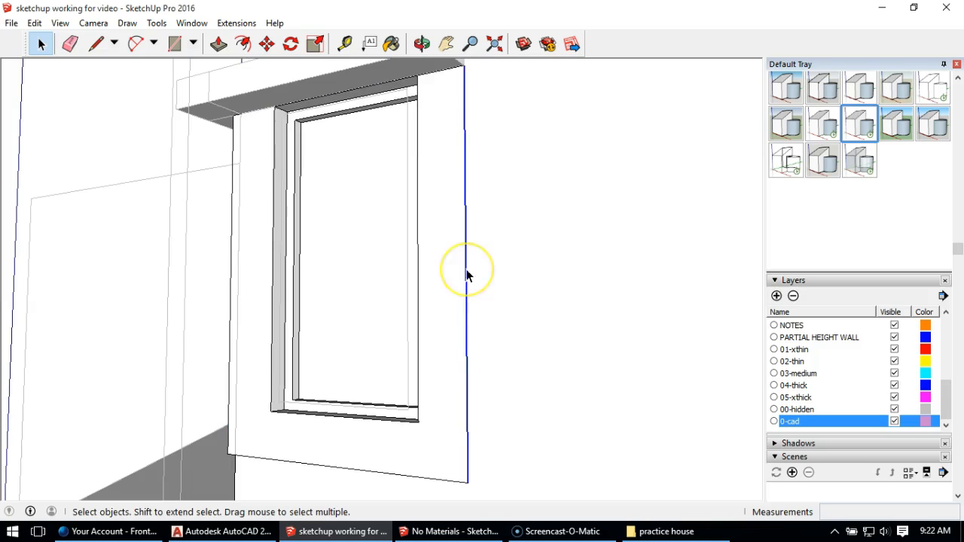
pyautogui.click(176, 253)
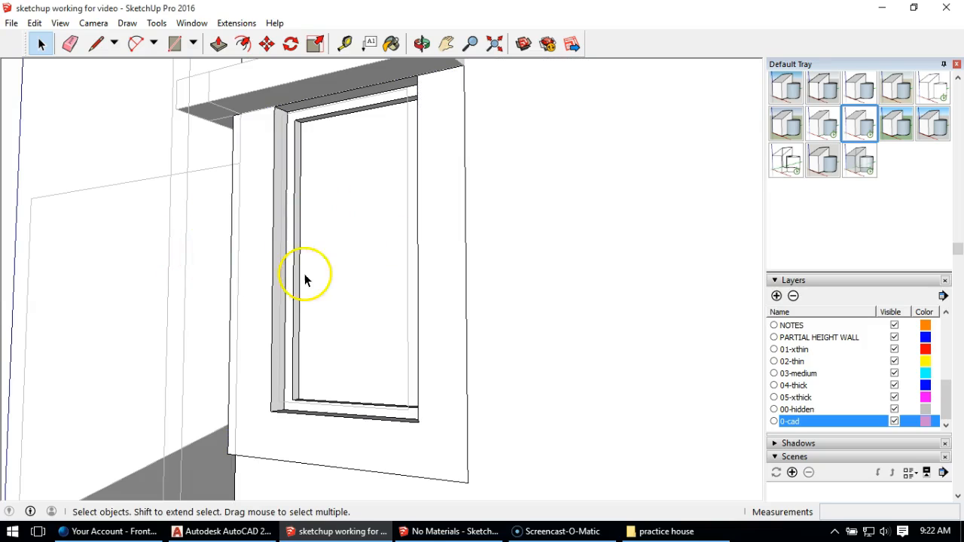
# Step: Draw a 5' 9" by 4' 4 1/4" rectangle over the side window's trim outline and delete the face covering the opening
pyautogui.click(174, 45)
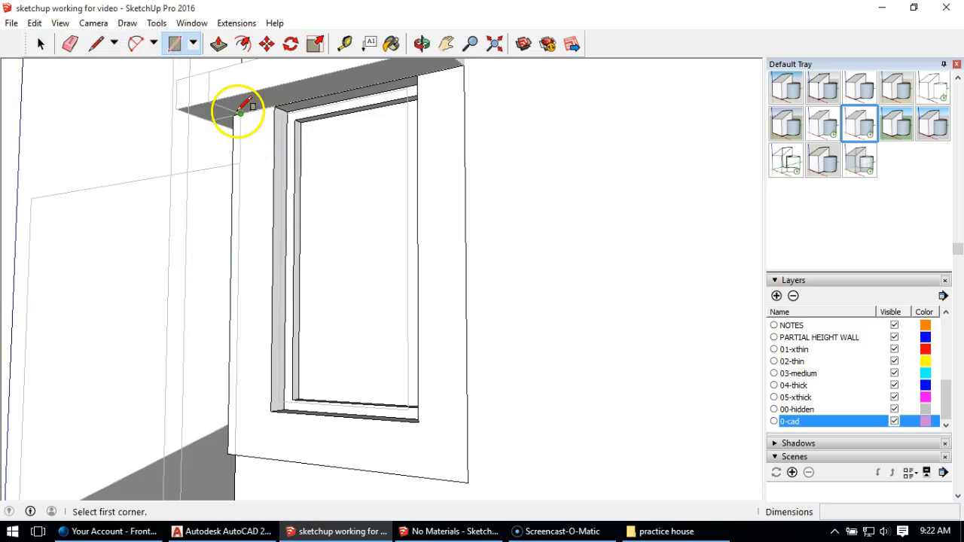
pyautogui.click(232, 113)
pyautogui.click(467, 482)
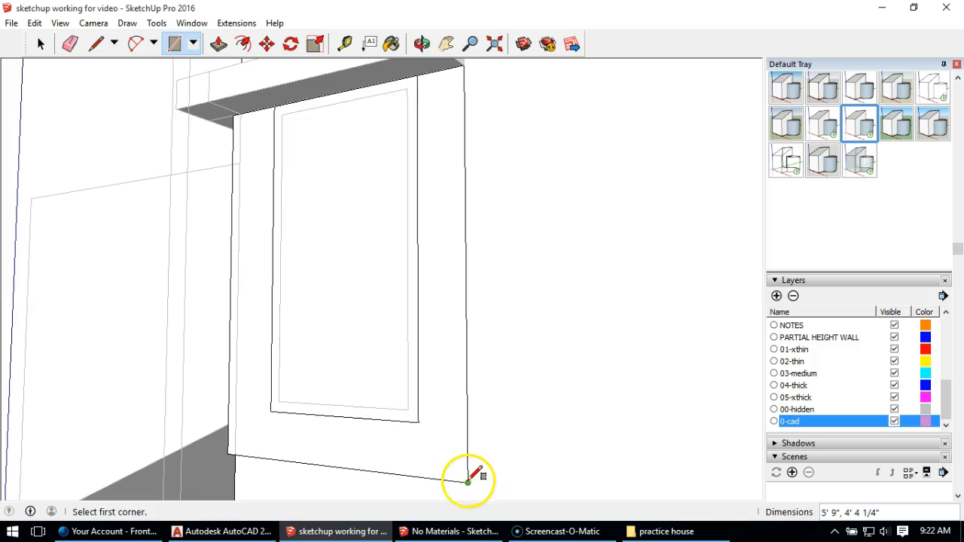
pyautogui.click(41, 44)
pyautogui.click(371, 197)
pyautogui.press('Delete')
# Step: Pull the side window's trim face out 2" from the wall
pyautogui.click(438, 220)
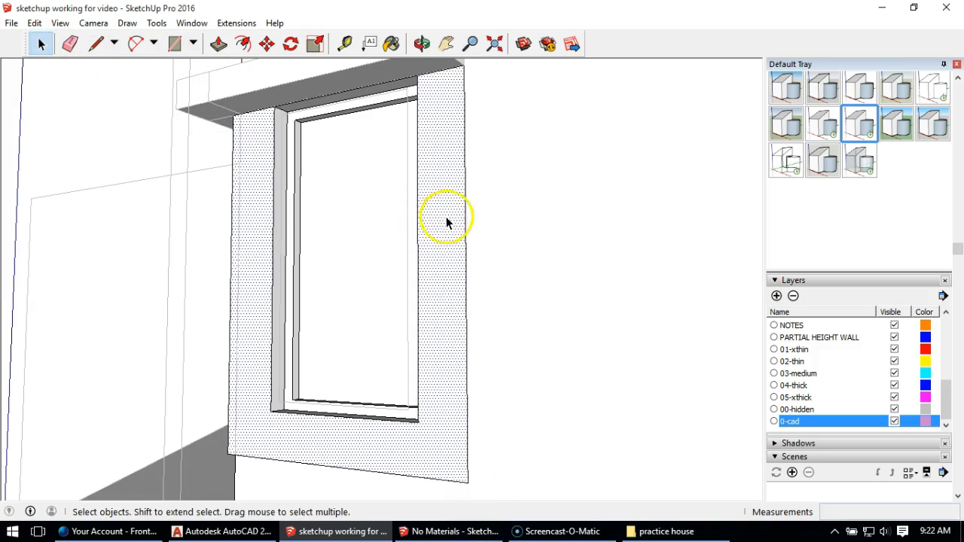
pyautogui.click(218, 44)
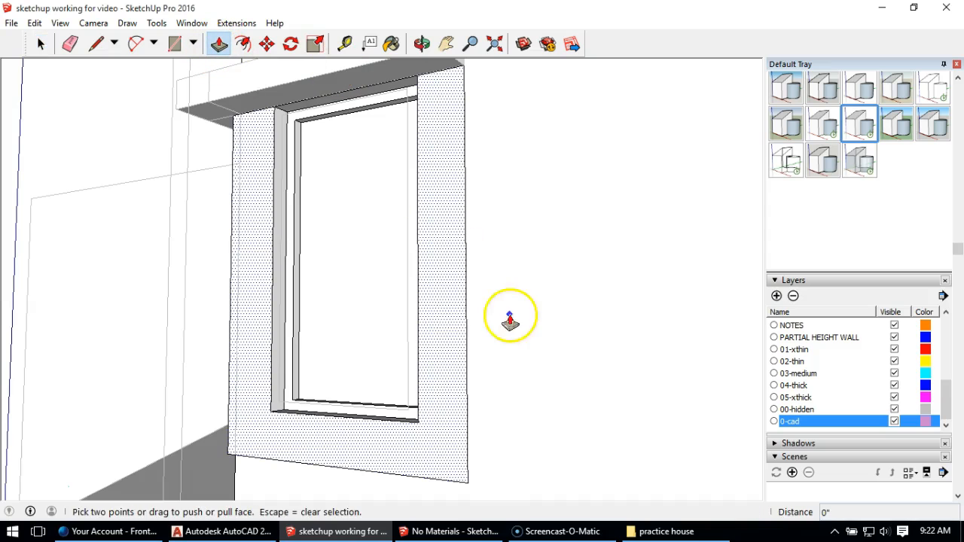
pyautogui.click(460, 323)
pyautogui.press('Return')
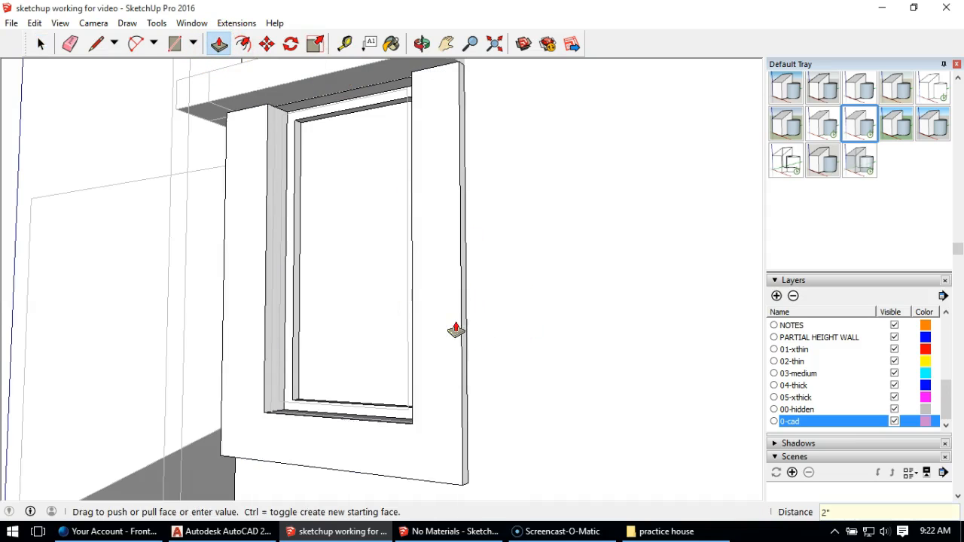
# Step: Finish editing inside the house walls group and close it
pyautogui.moveTo(282, 251); pyautogui.dragTo(460, 303, button='middle')
pyautogui.scroll(-5, 460, 290)
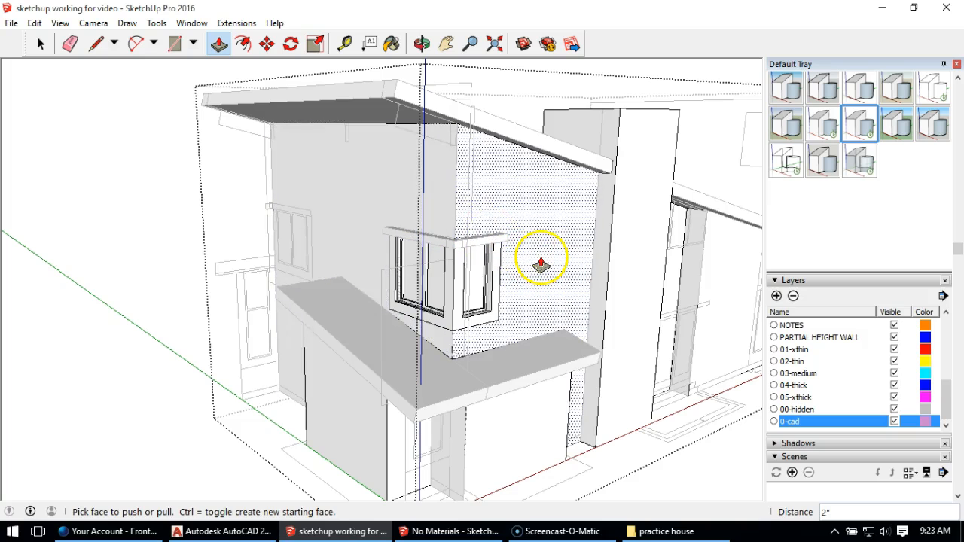
pyautogui.moveTo(540, 260); pyautogui.dragTo(295, 233, button='middle')
pyautogui.moveTo(169, 210); pyautogui.dragTo(330, 260, button='middle')
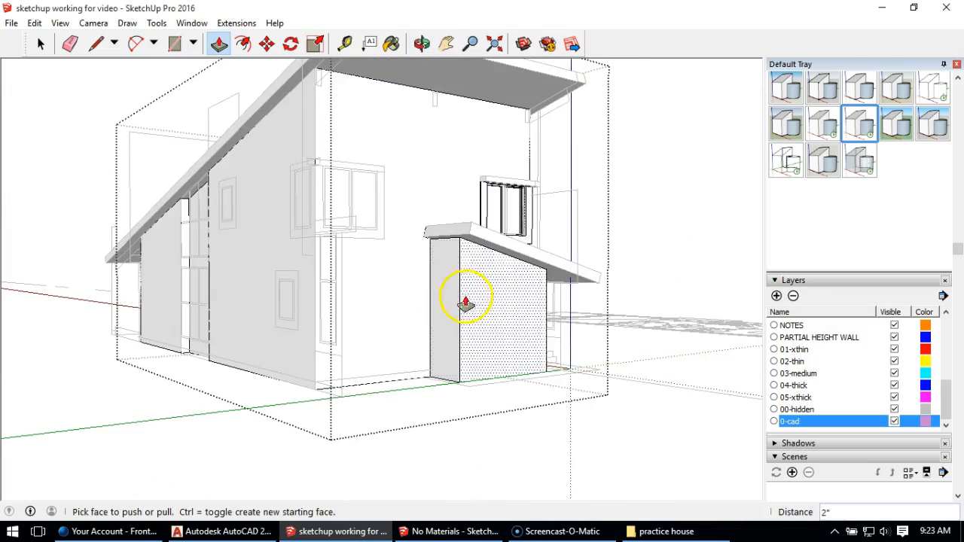
pyautogui.moveTo(450, 307); pyautogui.dragTo(287, 263, button='middle')
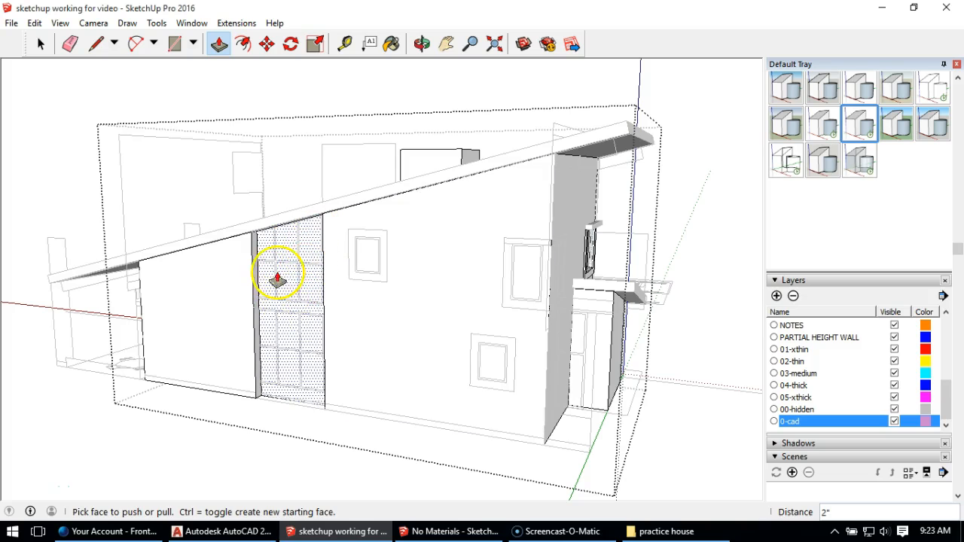
pyautogui.click(41, 43)
pyautogui.click(40, 68)
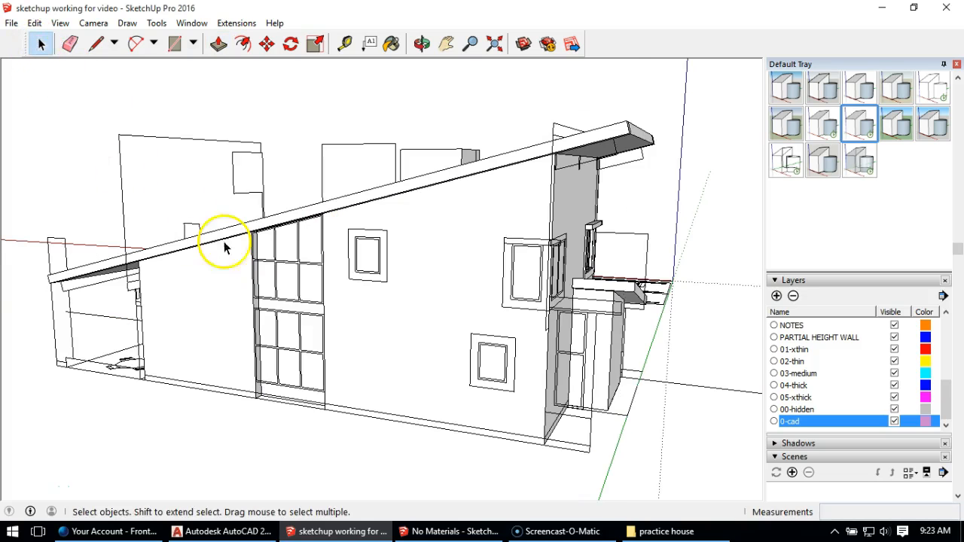
# Step: Examine the house from all sides for the remaining window and door outlines and the existing trim details
pyautogui.moveTo(231, 287); pyautogui.dragTo(443, 303, button='middle')
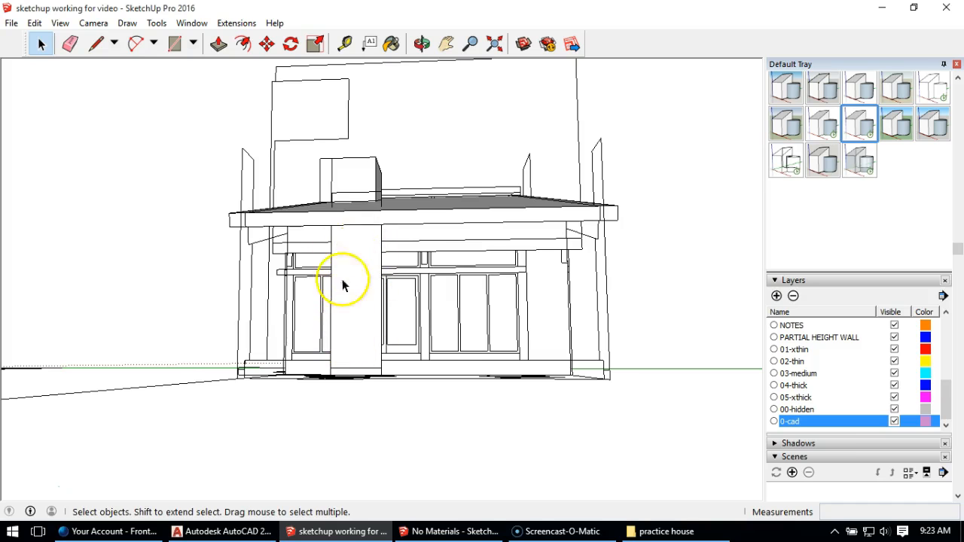
pyautogui.moveTo(338, 288); pyautogui.dragTo(427, 312, button='middle')
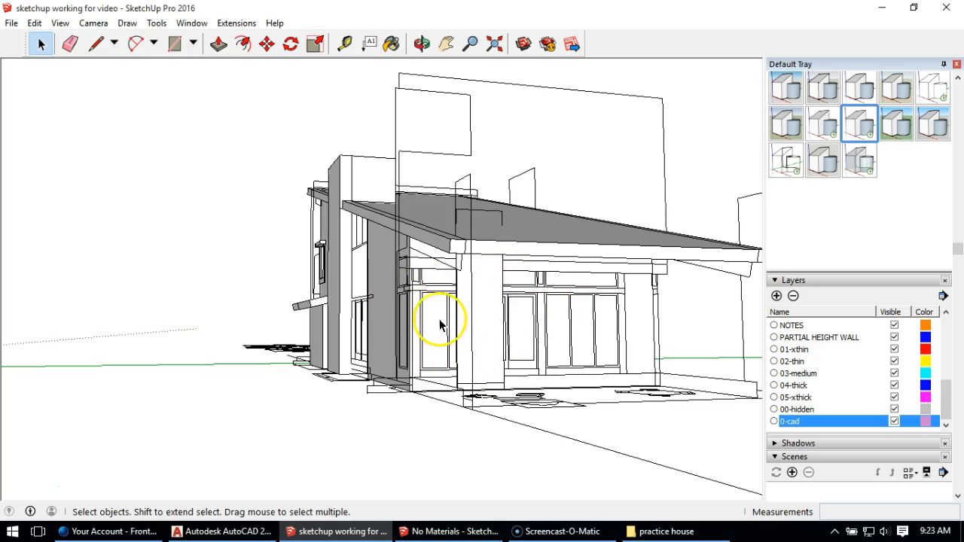
pyautogui.moveTo(354, 339); pyautogui.dragTo(421, 367, button='middle')
pyautogui.moveTo(334, 327); pyautogui.dragTo(580, 336, button='middle')
pyautogui.moveTo(398, 346); pyautogui.dragTo(419, 317, button='middle')
pyautogui.moveTo(335, 310); pyautogui.dragTo(372, 282, button='middle')
pyautogui.scroll(5, 370, 296)
pyautogui.scroll(2, 387, 276)
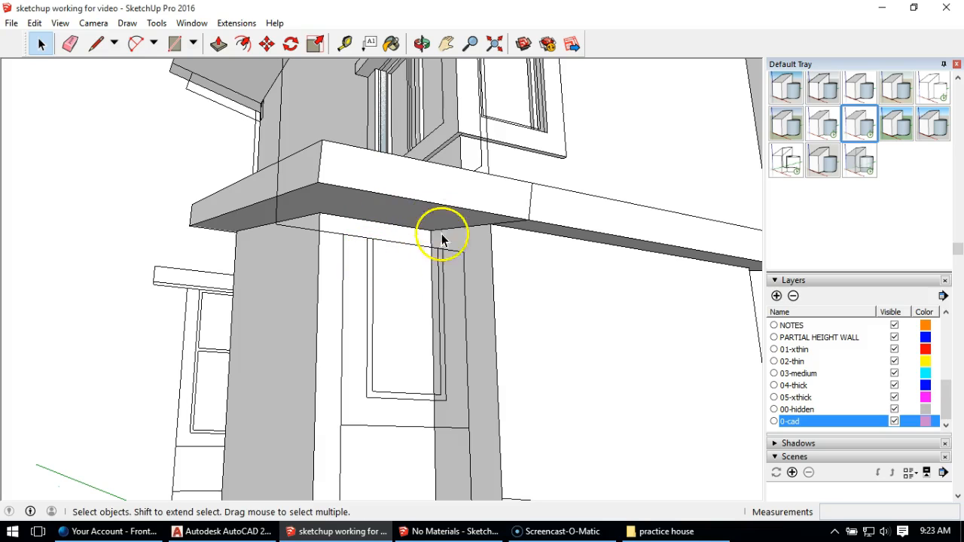
pyautogui.scroll(-5, 422, 324)
pyautogui.moveTo(549, 258); pyautogui.dragTo(495, 329, button='middle')
pyautogui.scroll(-3, 452, 301)
pyautogui.moveTo(452, 302); pyautogui.dragTo(491, 283, button='middle')
pyautogui.moveTo(637, 273); pyautogui.dragTo(491, 223, button='middle')
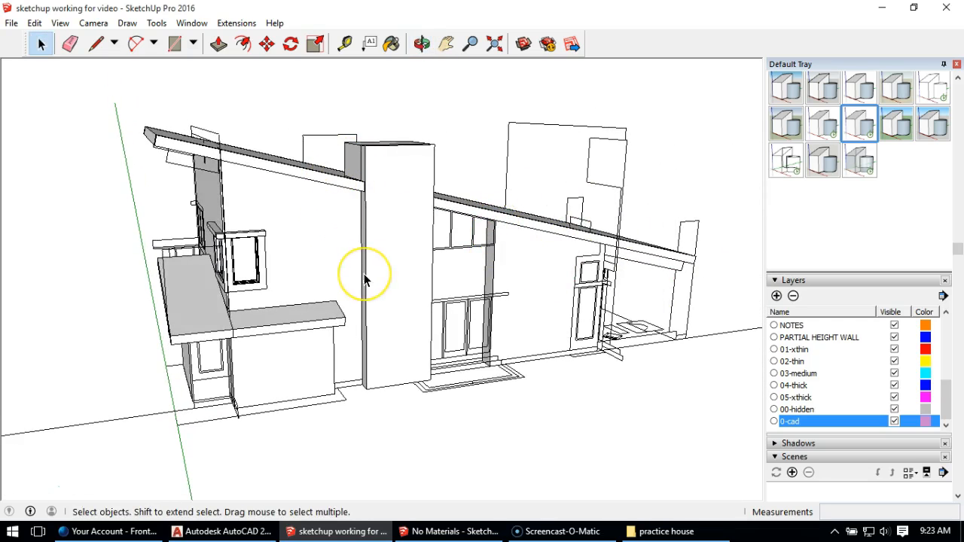